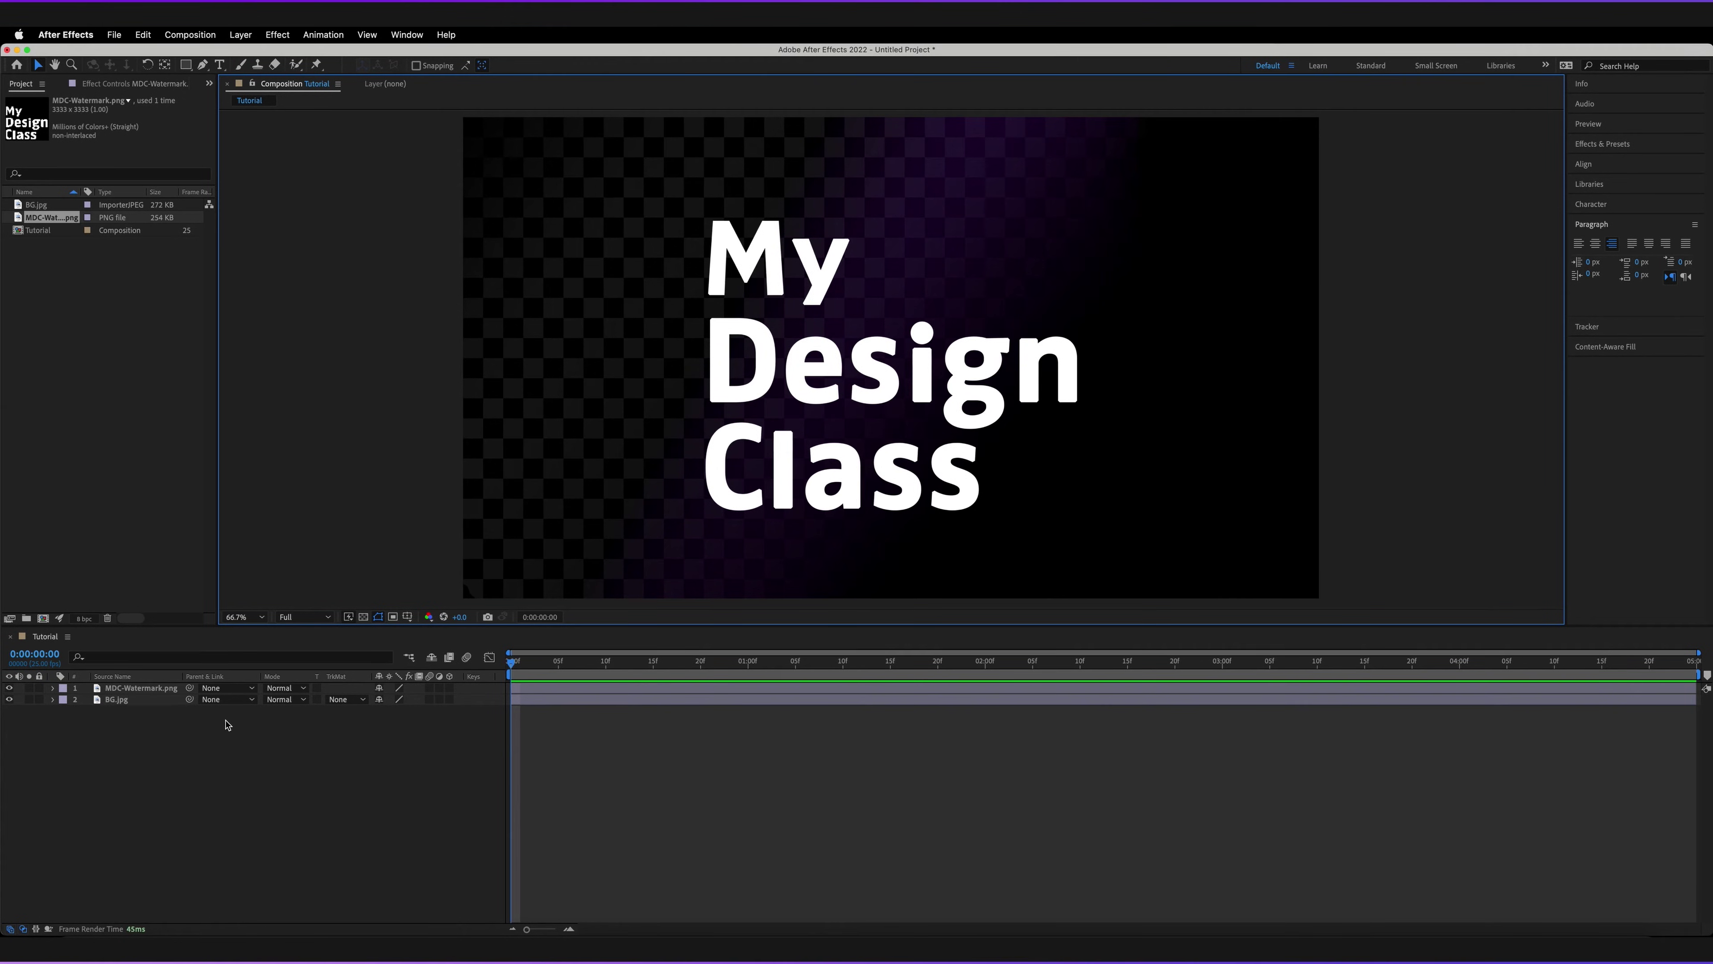
# Step: Select the BG.jpg background layer beneath MDC-Watermark.png in the Tutorial composition
pyautogui.click(110, 718)
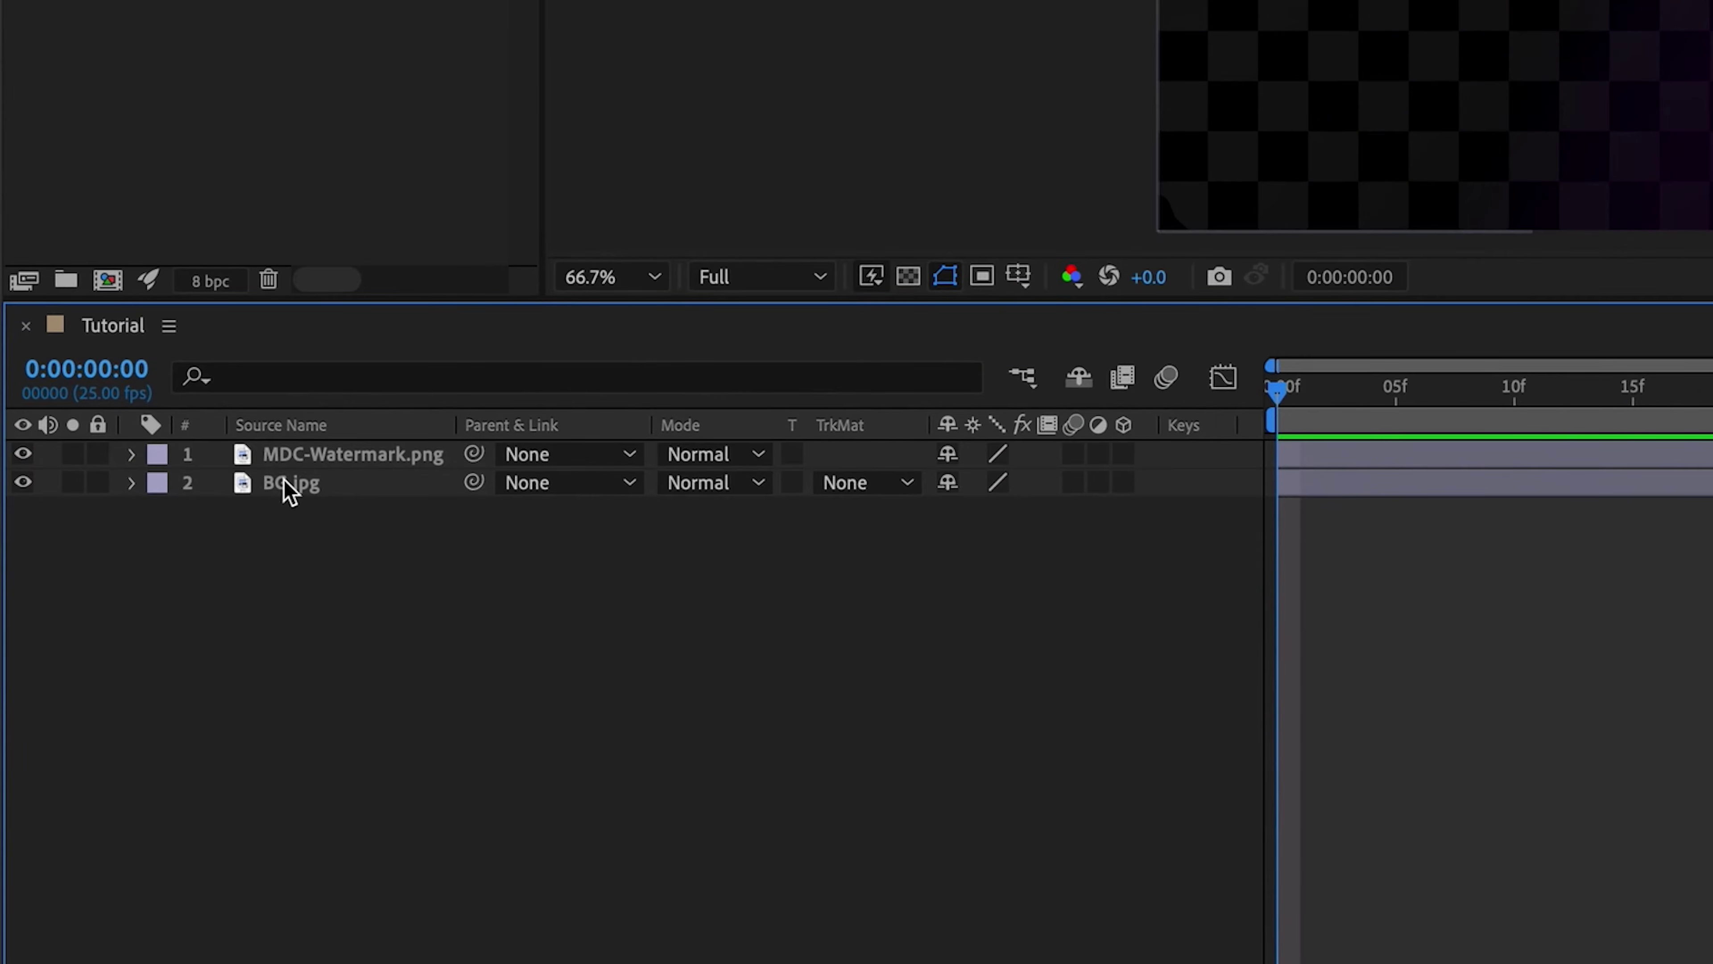
# Step: Hide BG.jpg and turn on the transparency grid so the logo shows over a checkerboard
pyautogui.click(23, 482)
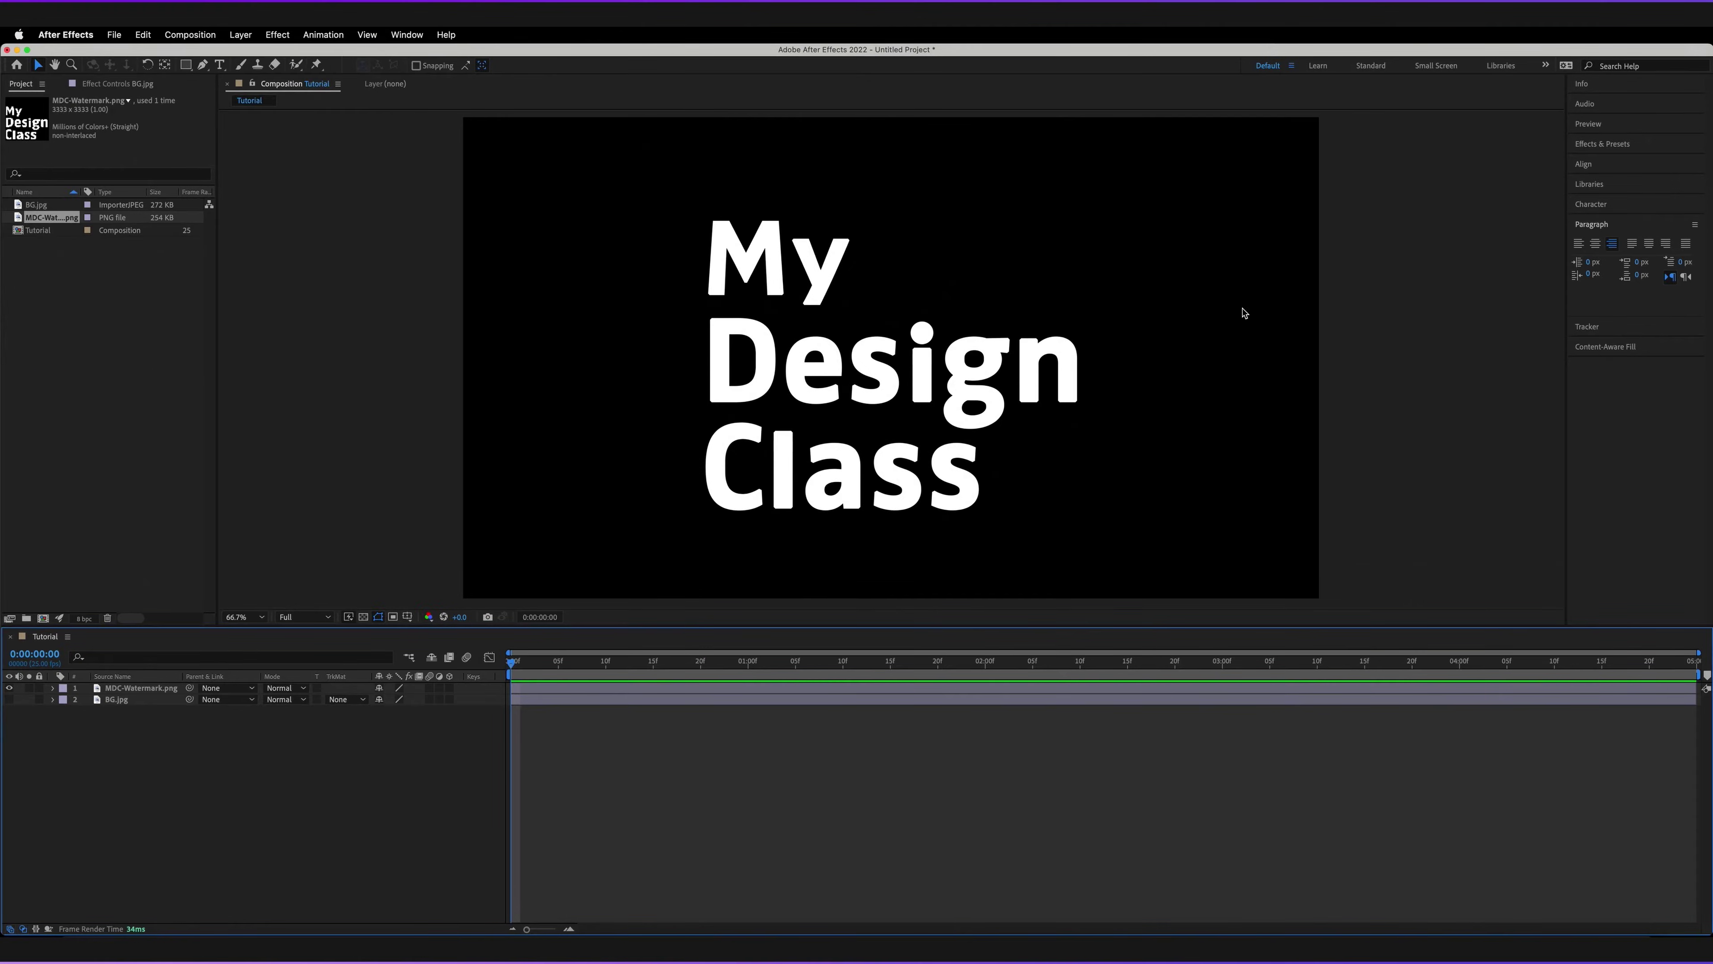
pyautogui.click(1193, 378)
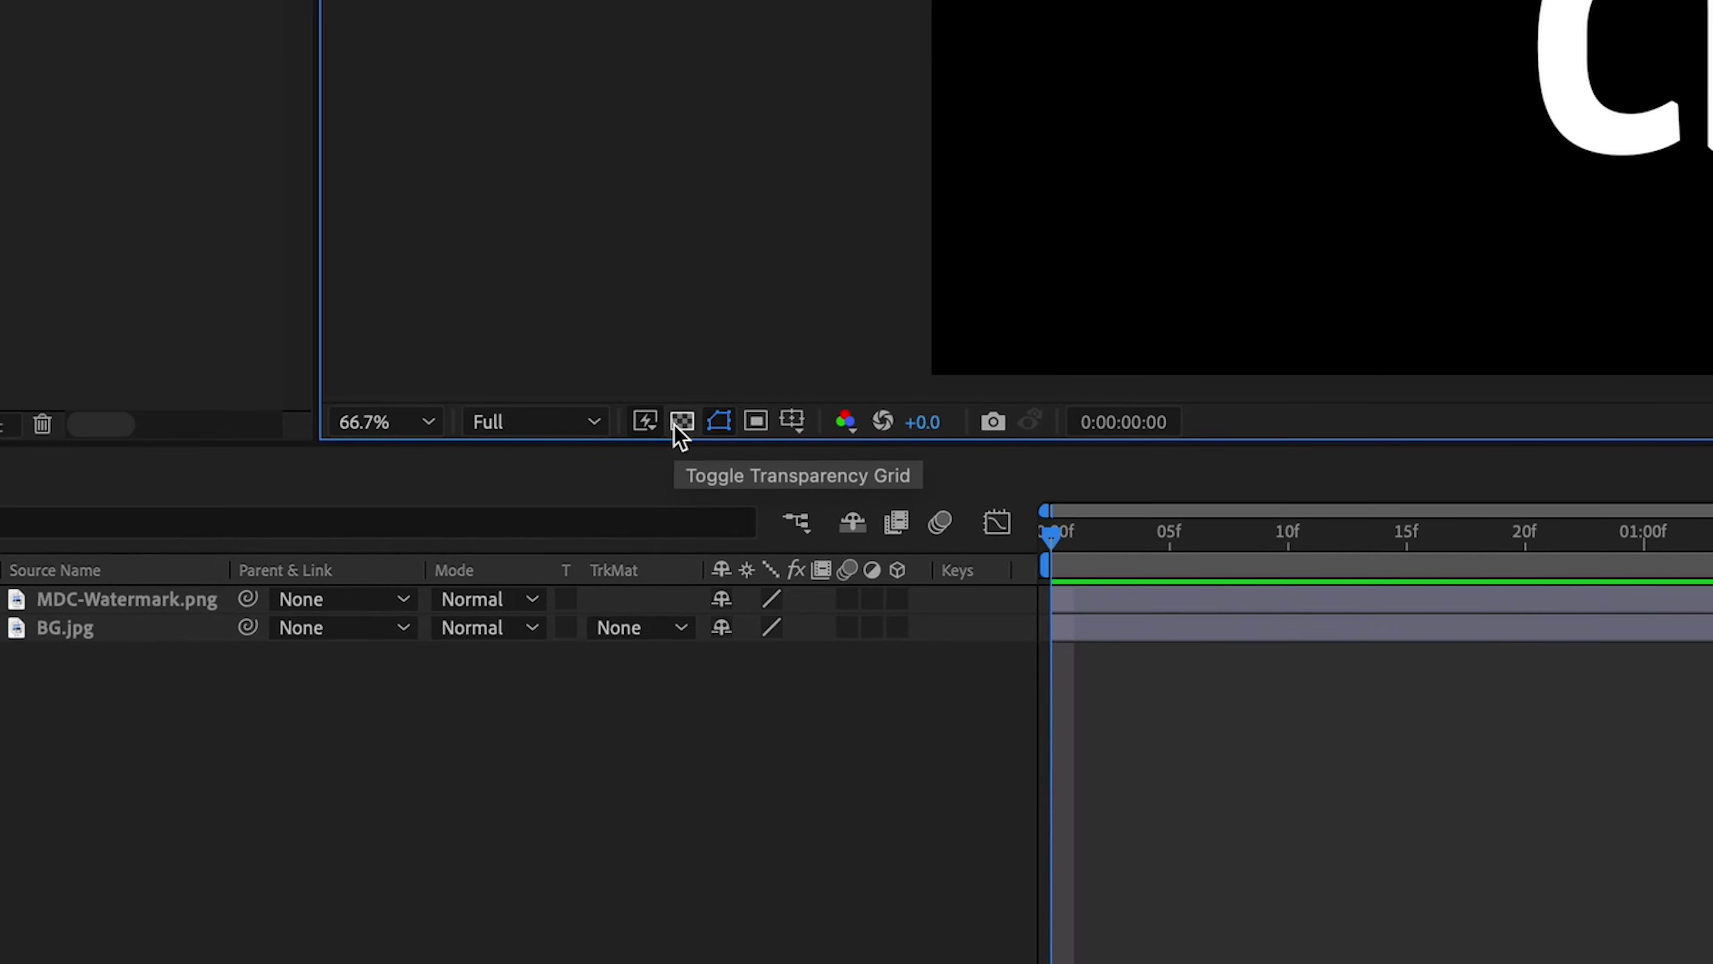
pyautogui.click(680, 424)
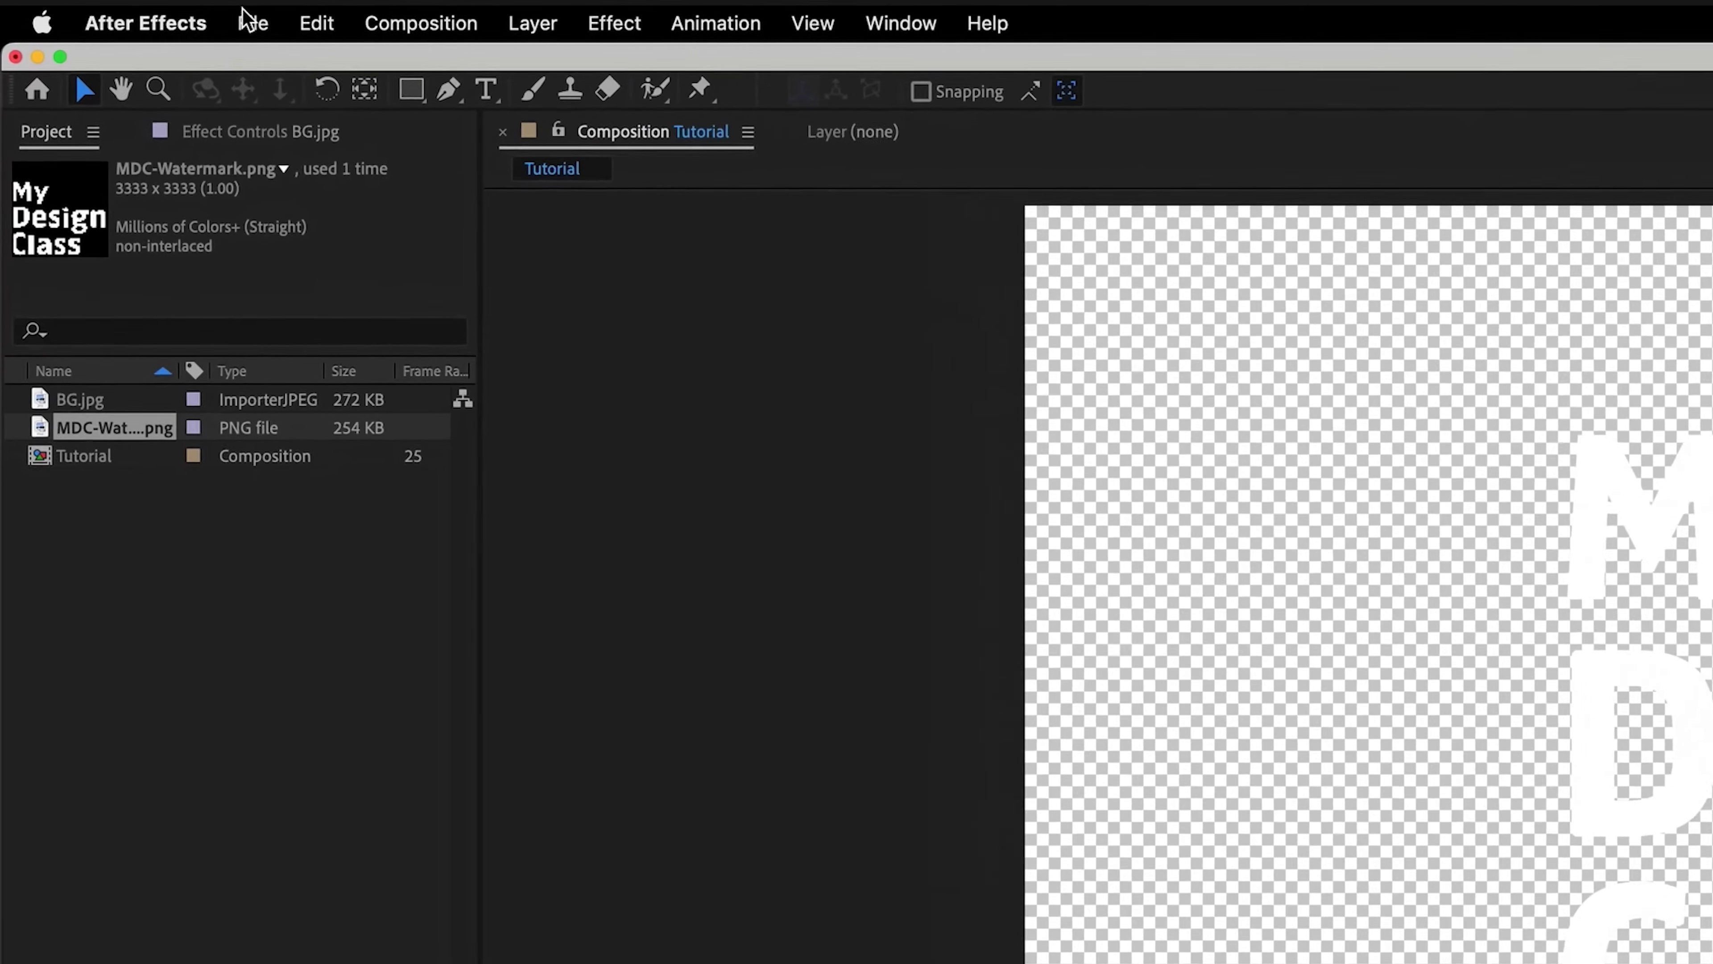
# Step: Add the Tutorial composition to the Adobe Media Encoder queue via File > Export
pyautogui.click(249, 21)
pyautogui.moveTo(350, 521)
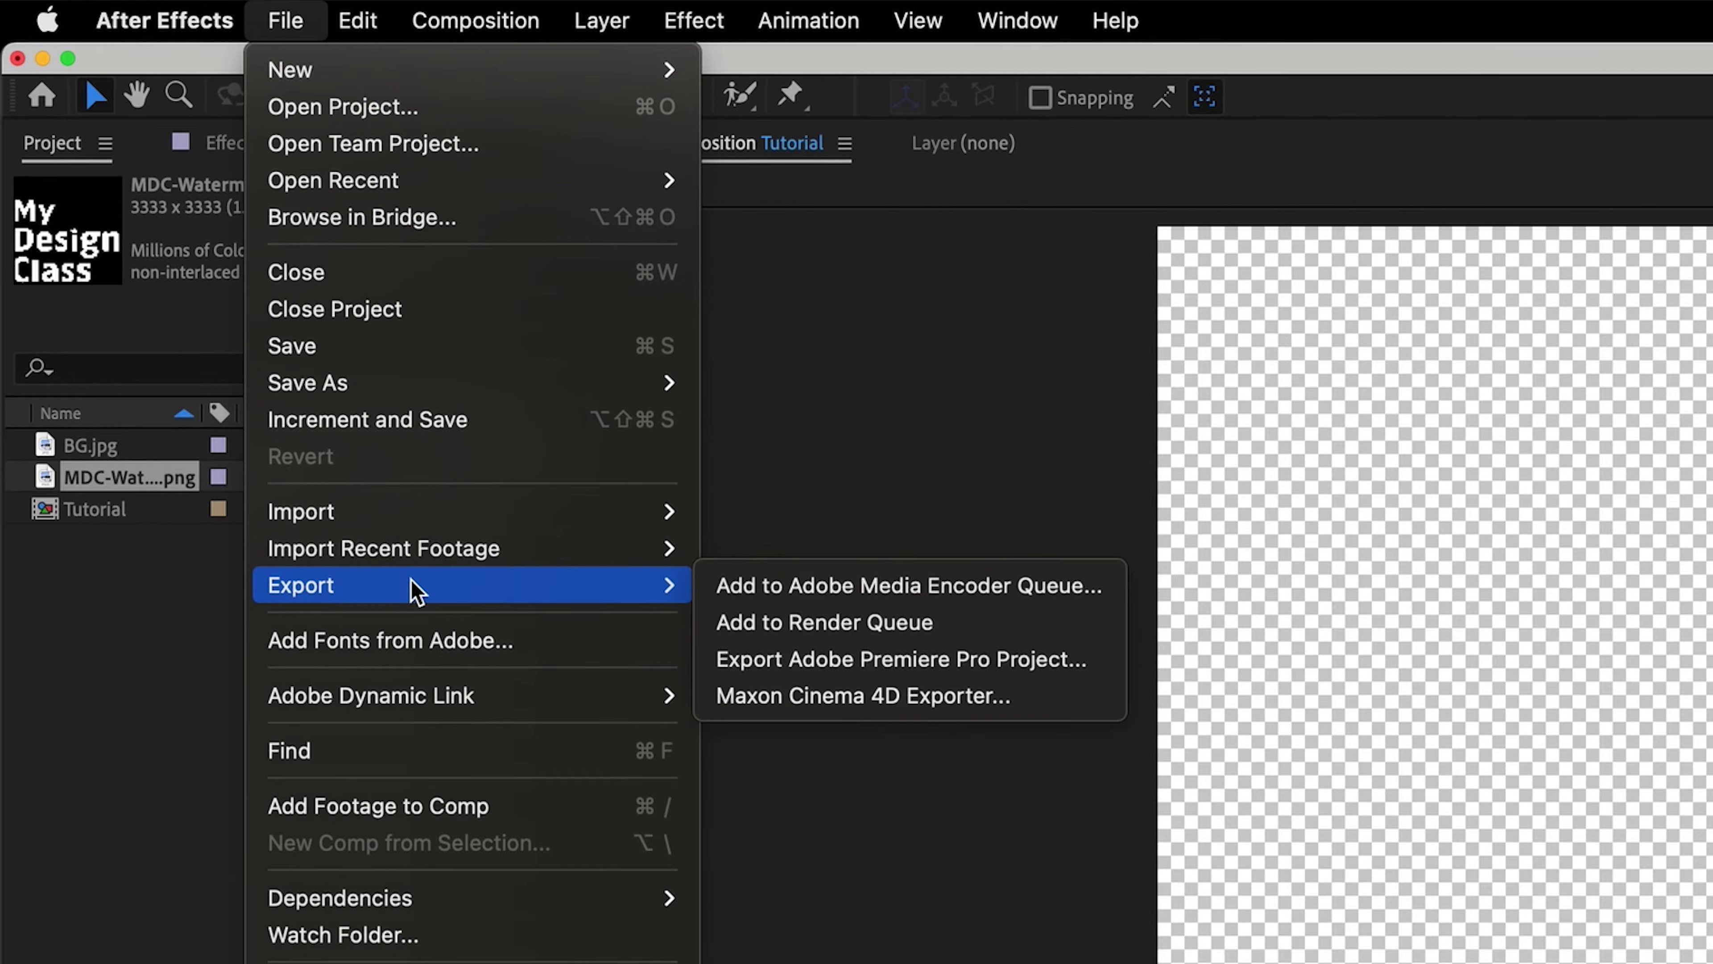
pyautogui.click(818, 592)
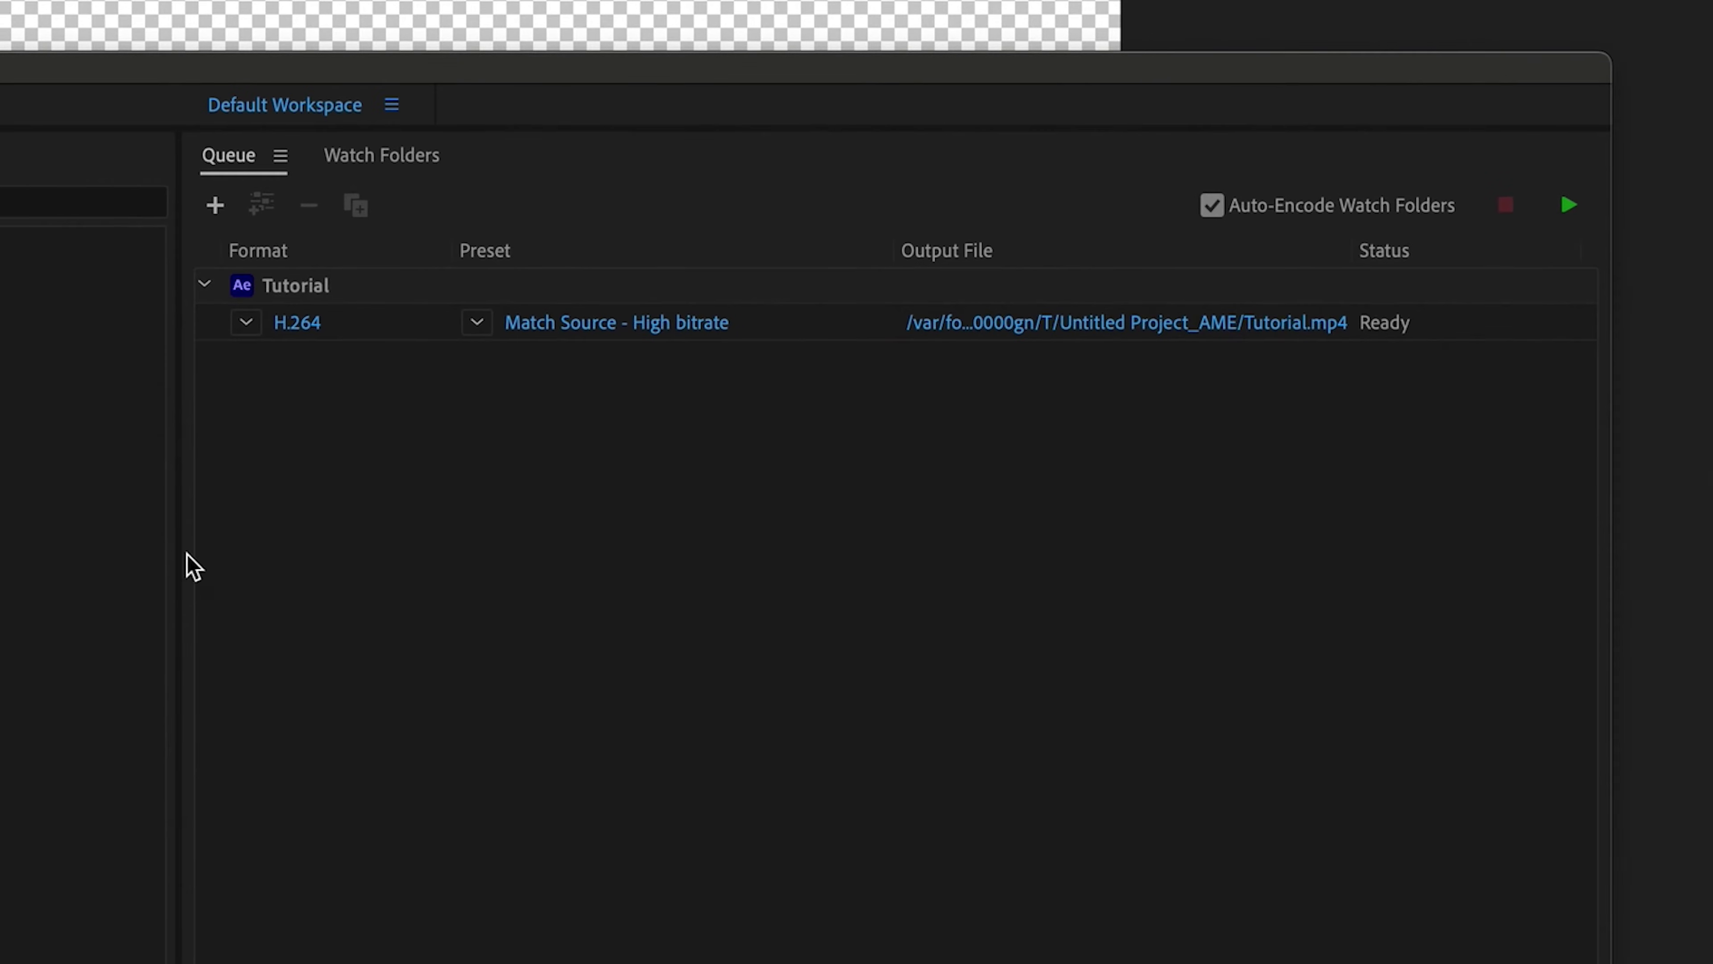
# Step: Open Export Settings for Tutorial's H.264 output in the Media Encoder queue
pyautogui.click(359, 283)
pyautogui.click(388, 337)
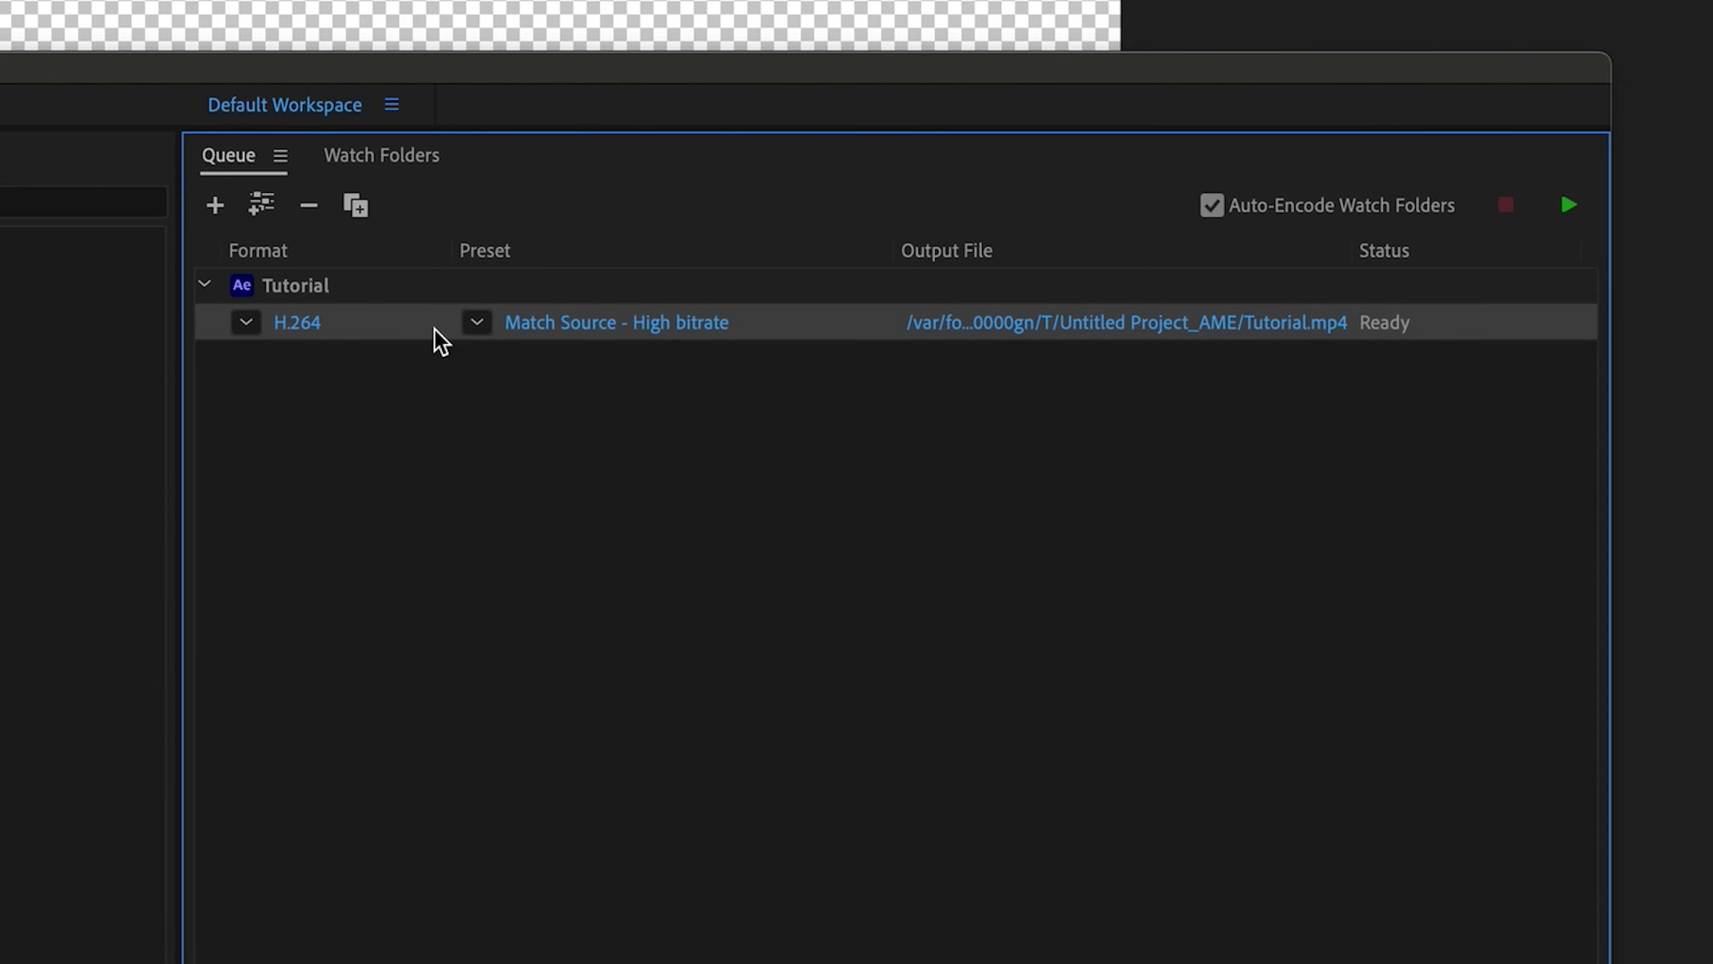
pyautogui.rightClick(440, 341)
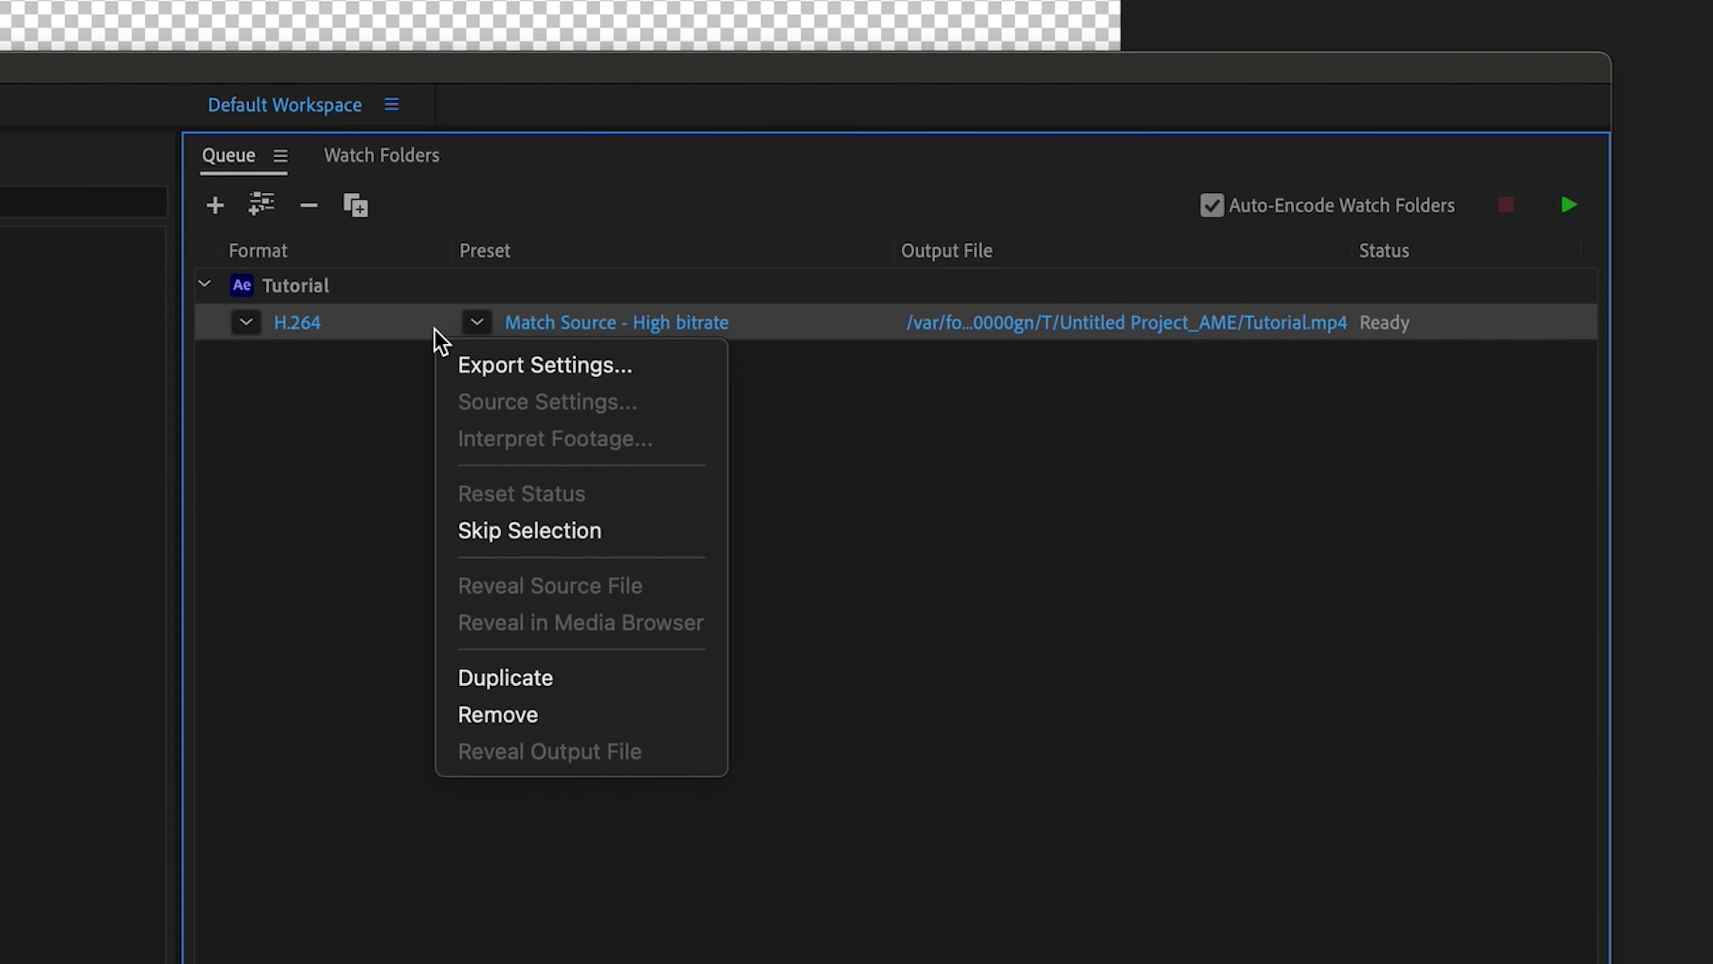
pyautogui.click(480, 370)
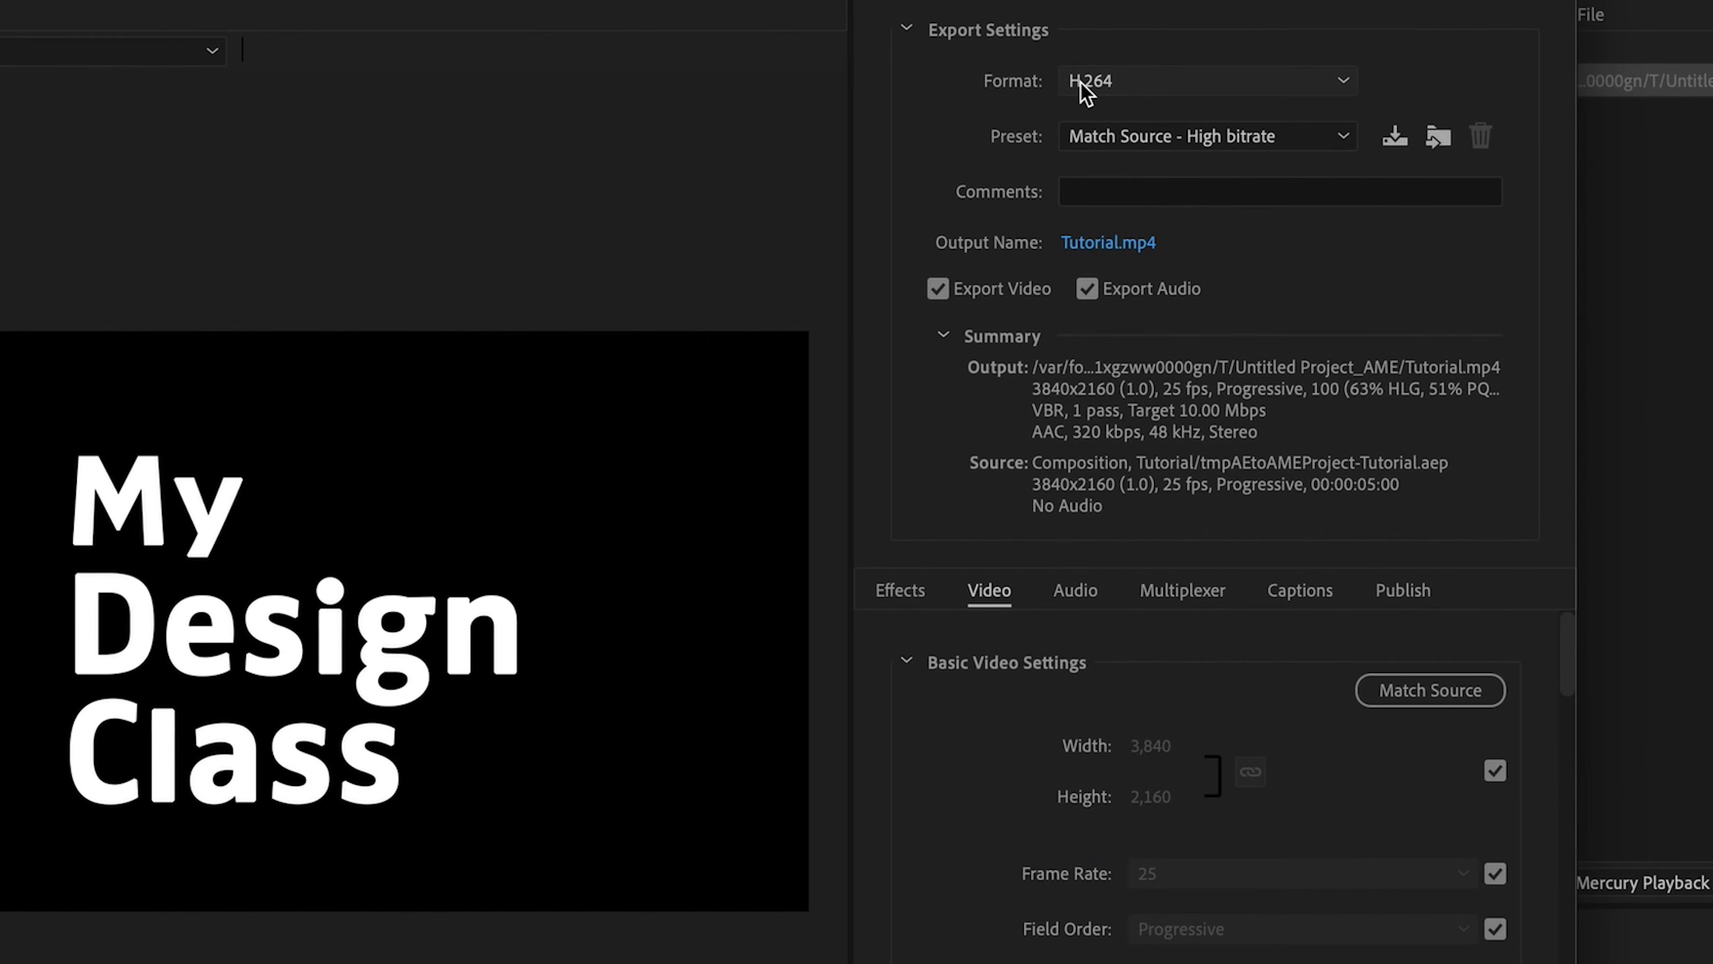
pyautogui.click(1156, 87)
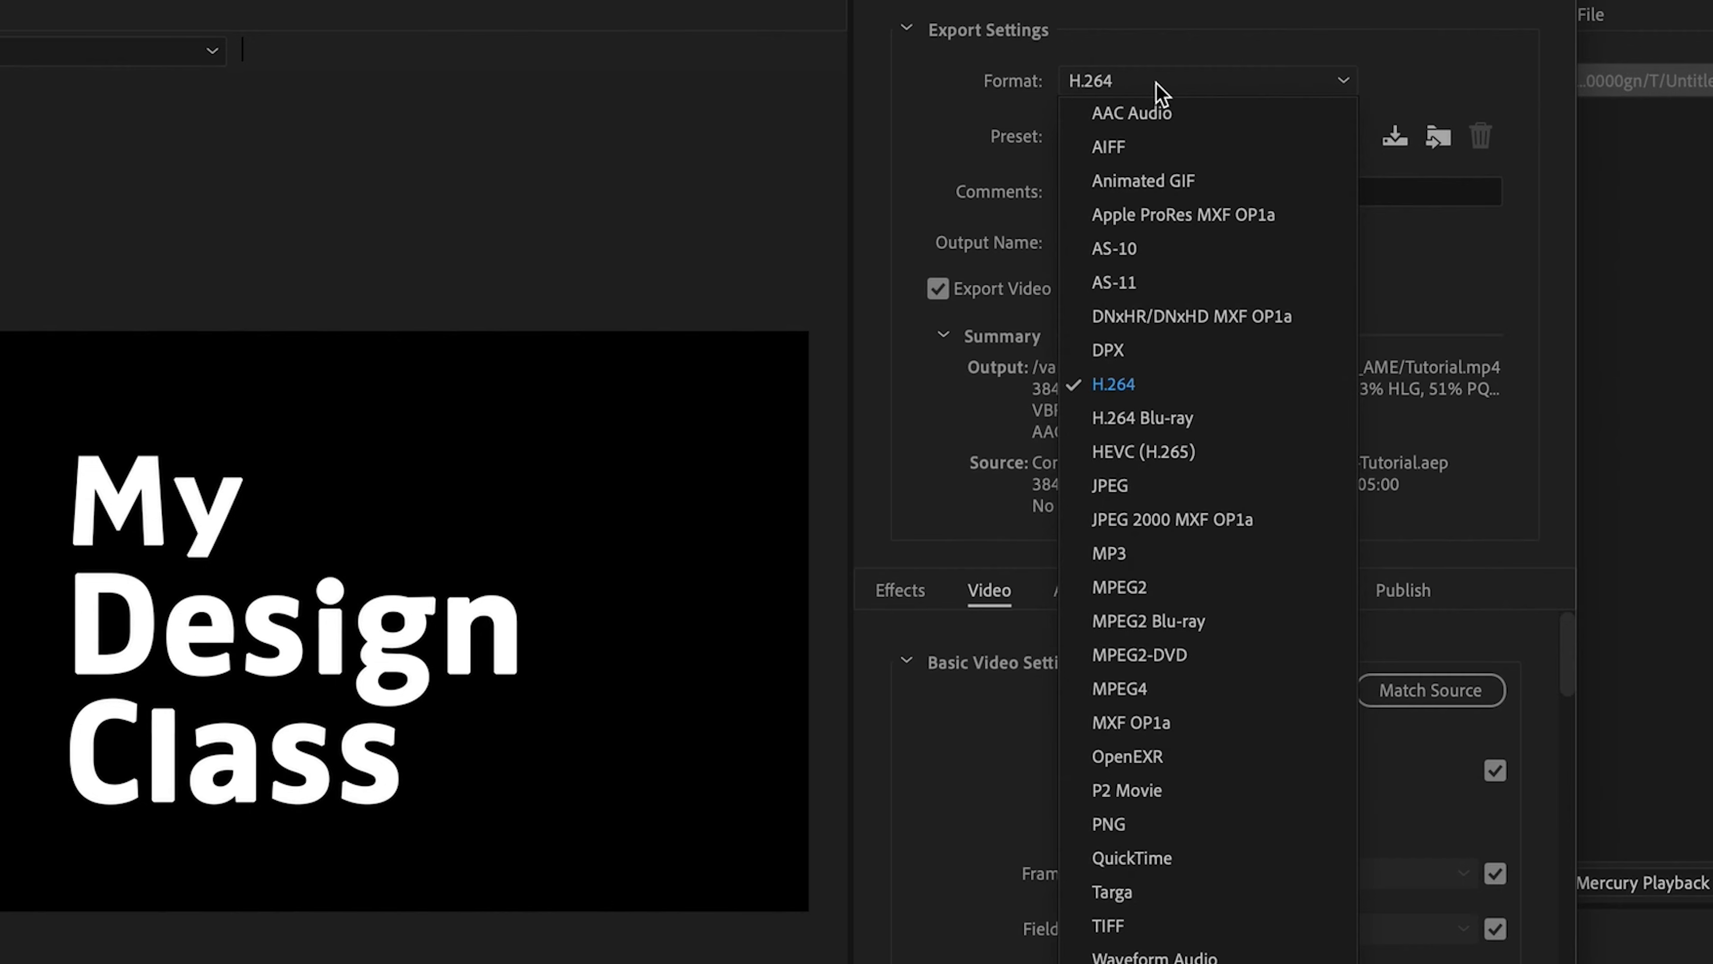
pyautogui.click(1169, 864)
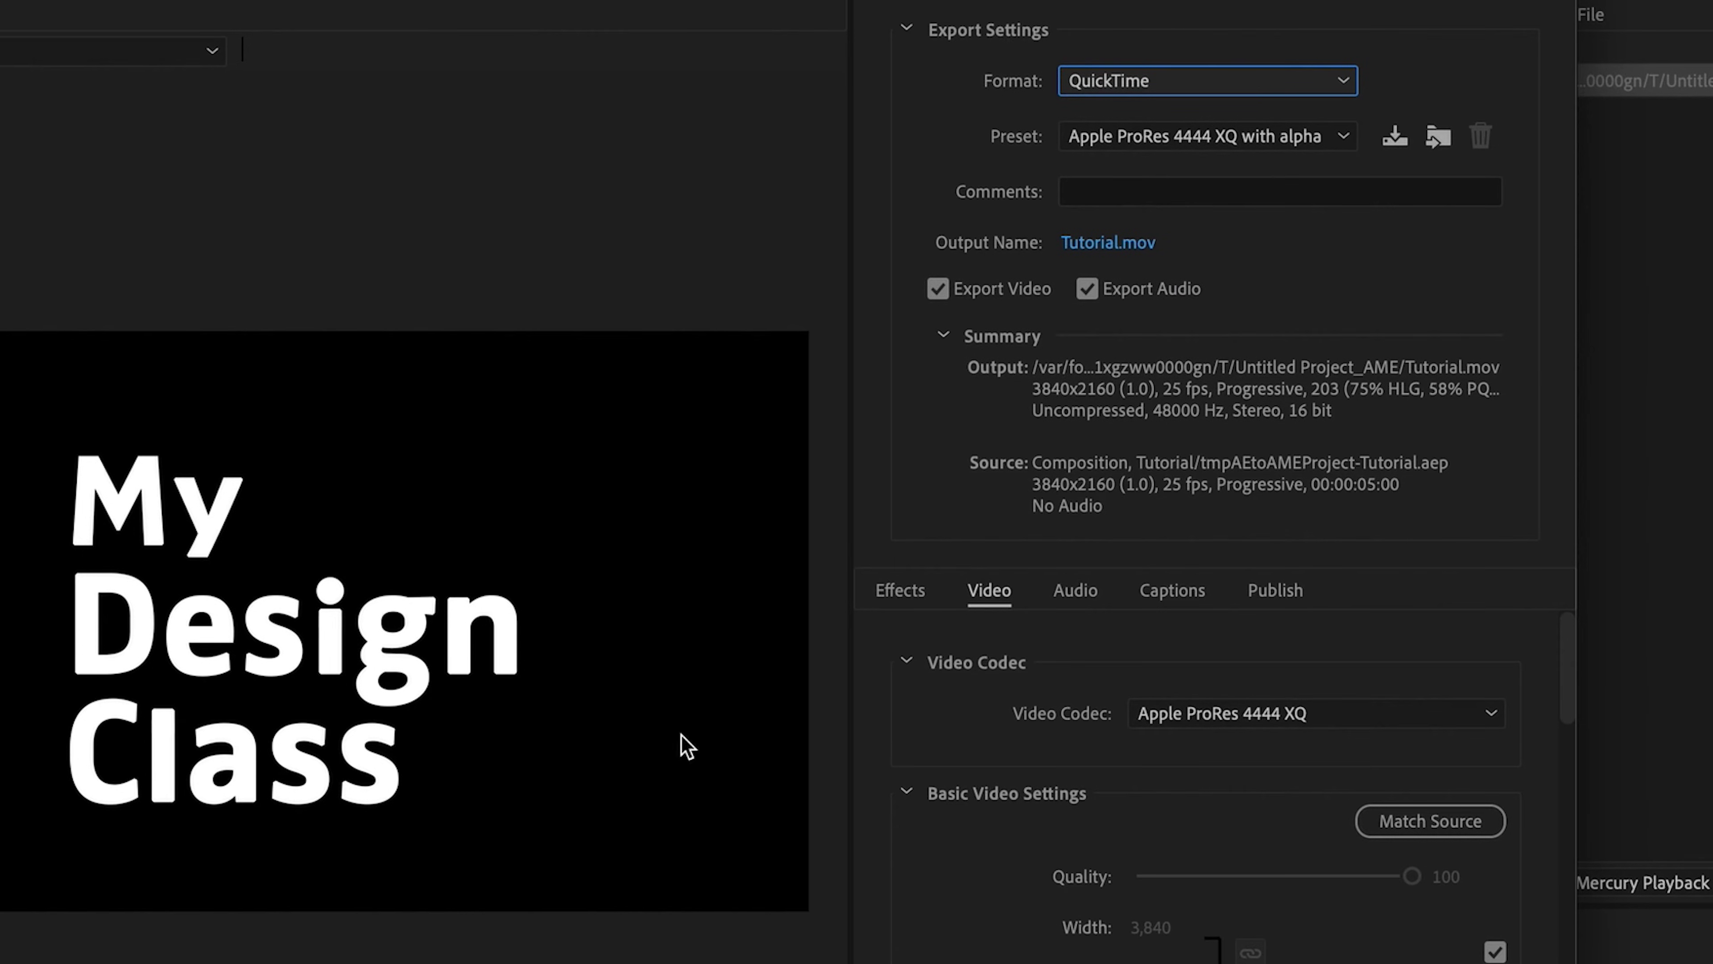
pyautogui.click(1089, 290)
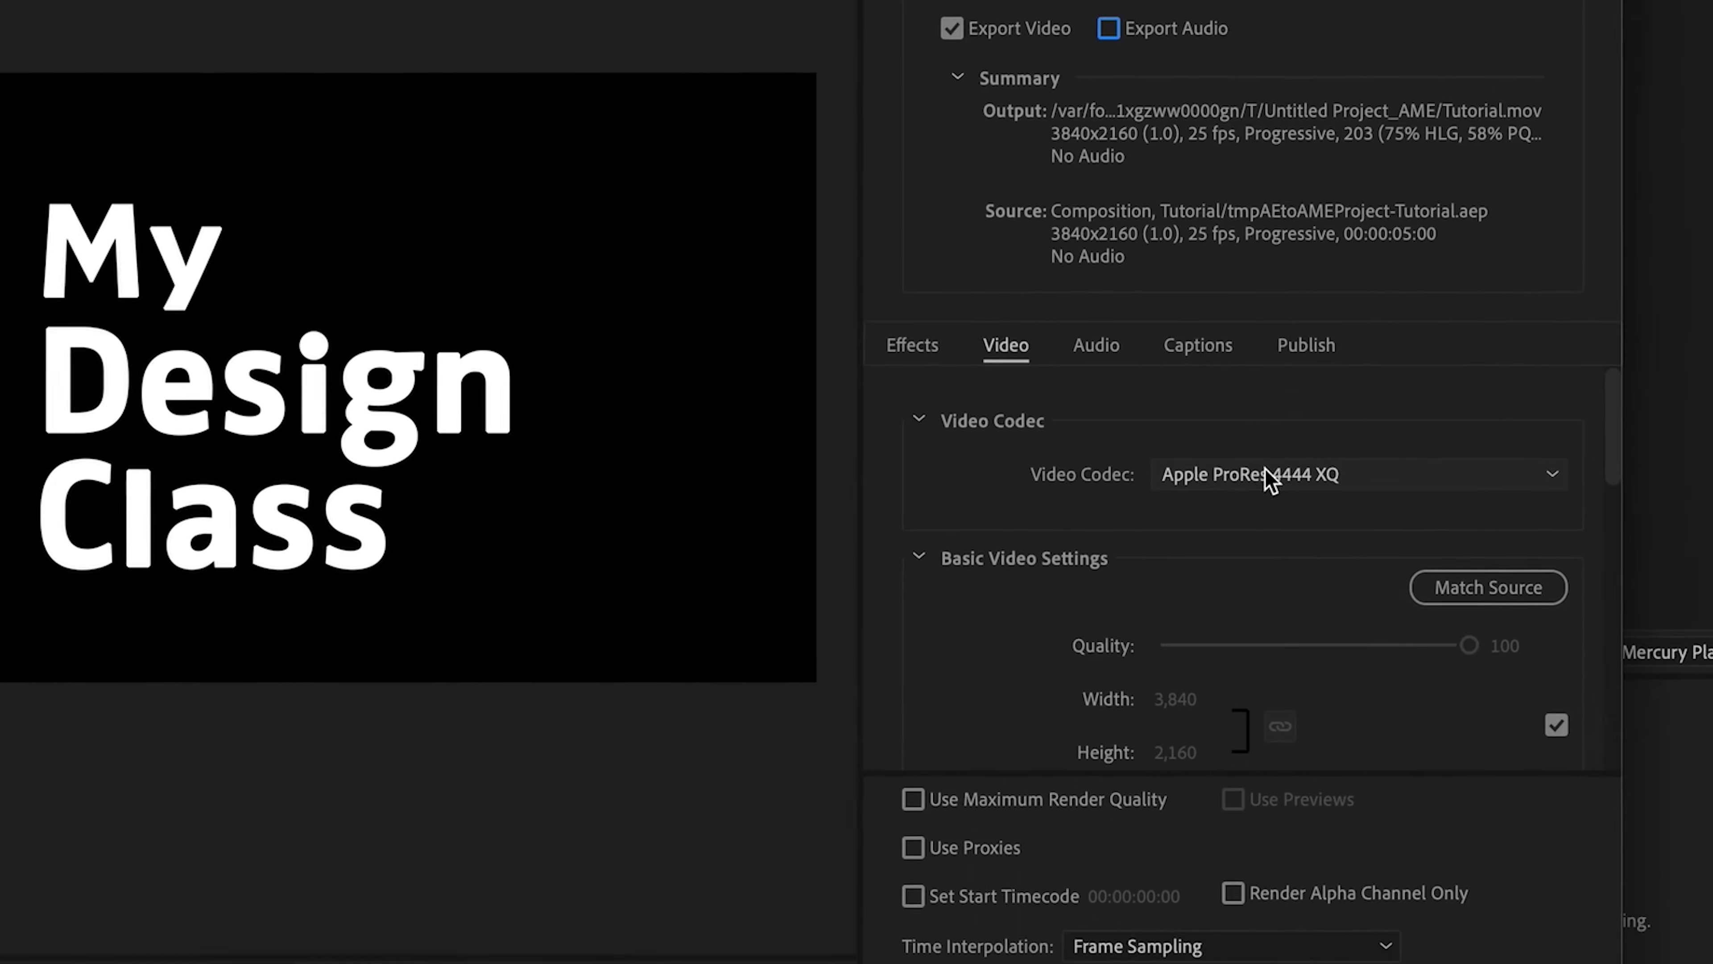
pyautogui.click(1267, 476)
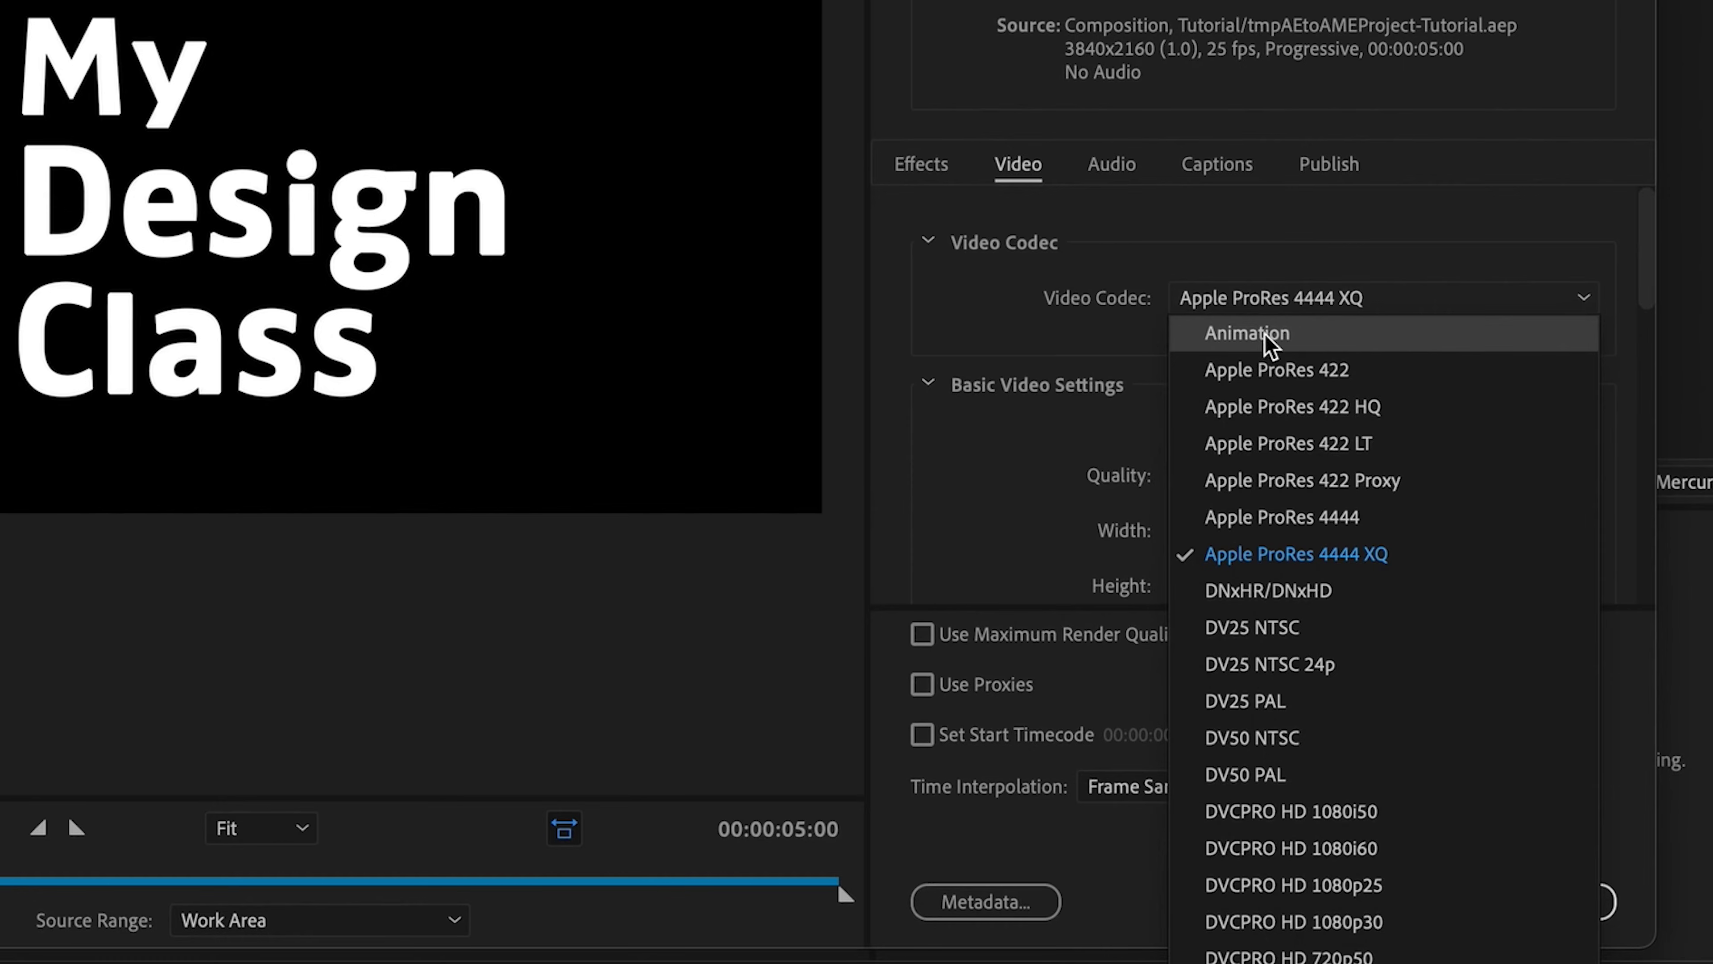
pyautogui.click(1248, 333)
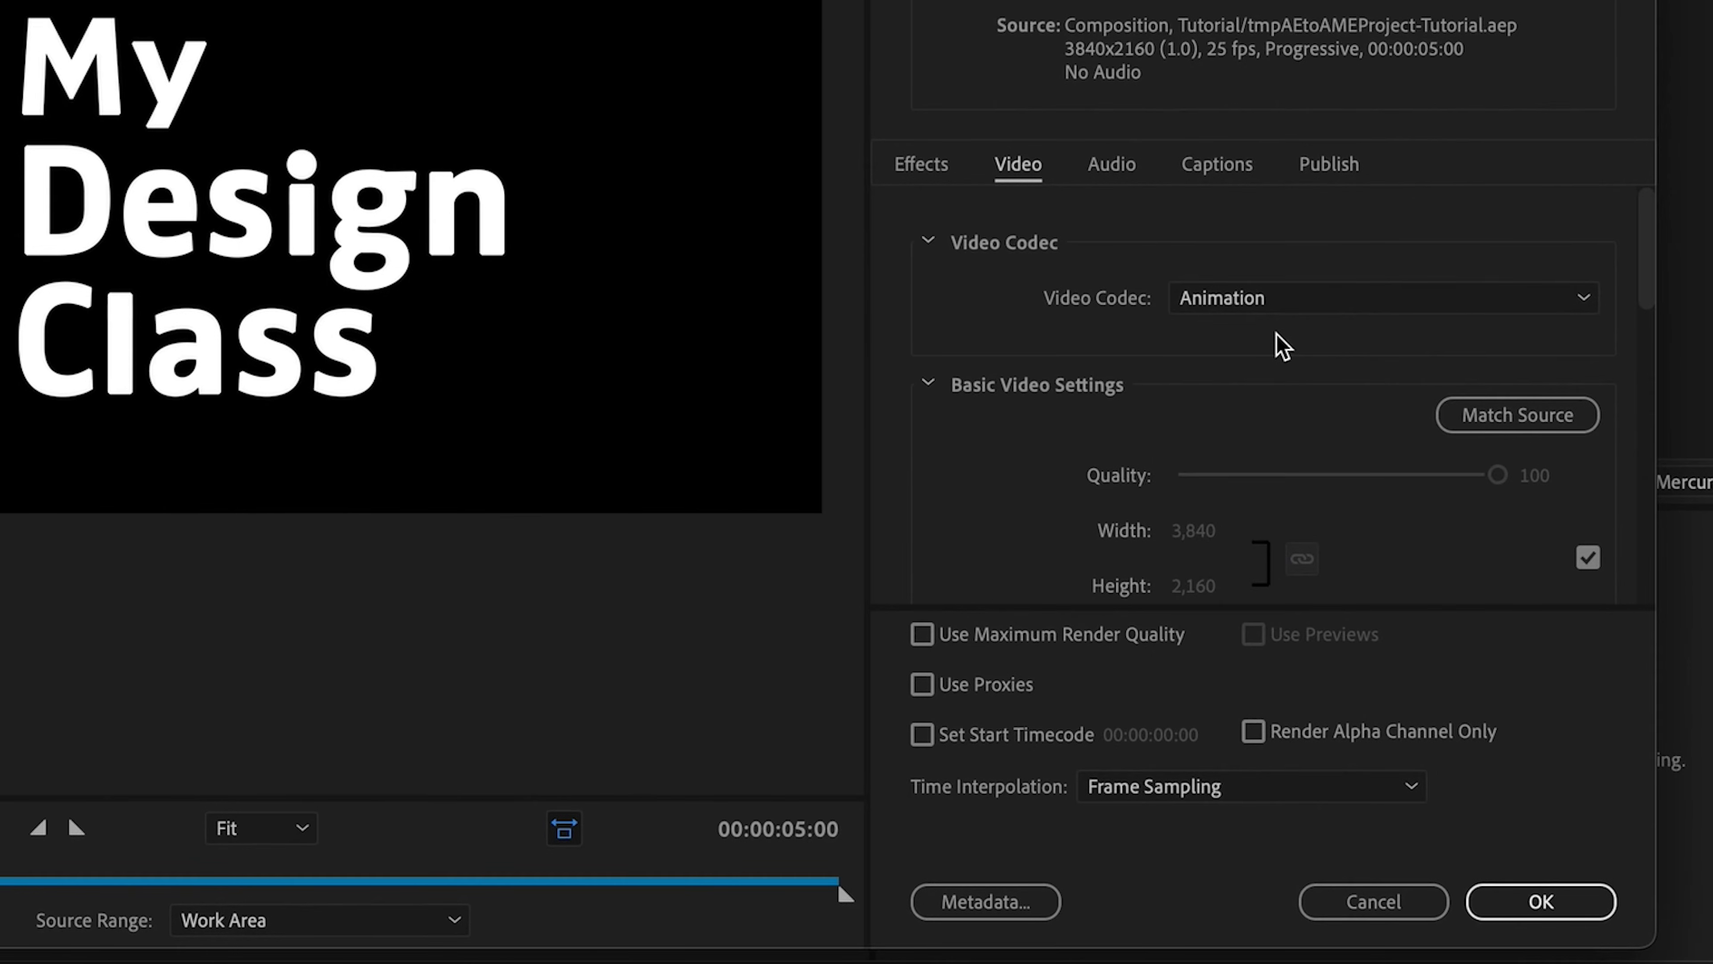
pyautogui.moveTo(1650, 279); pyautogui.dragTo(1644, 336)
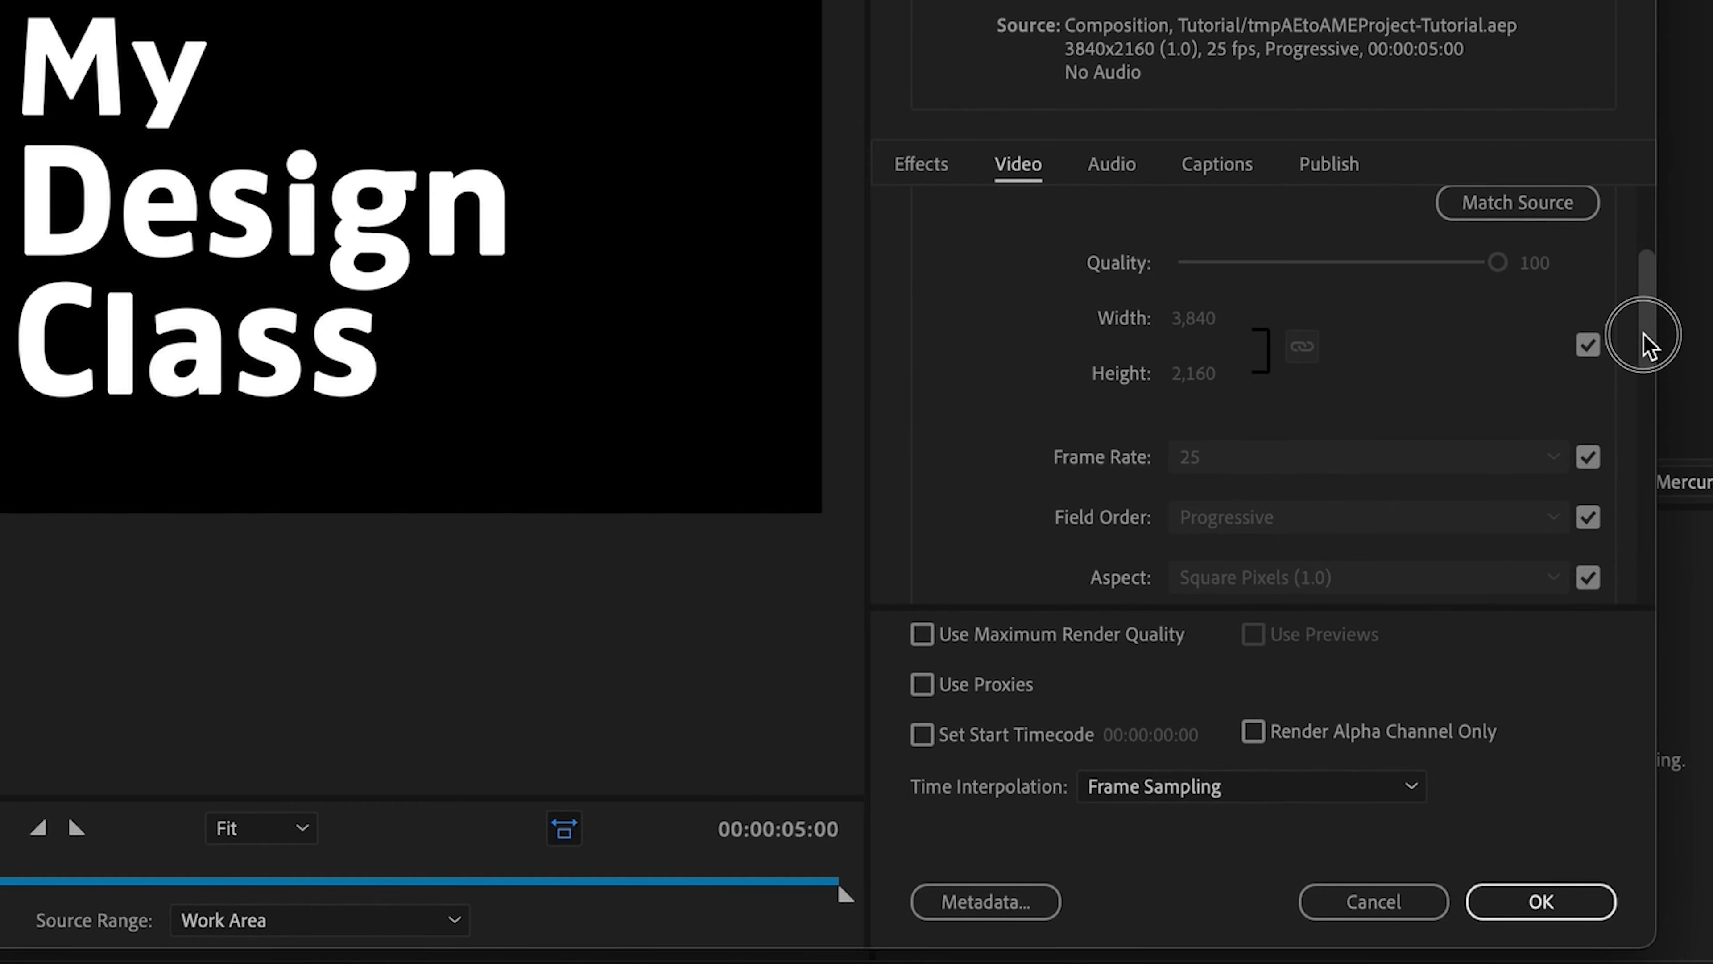
pyautogui.scroll(3, 1349, 283)
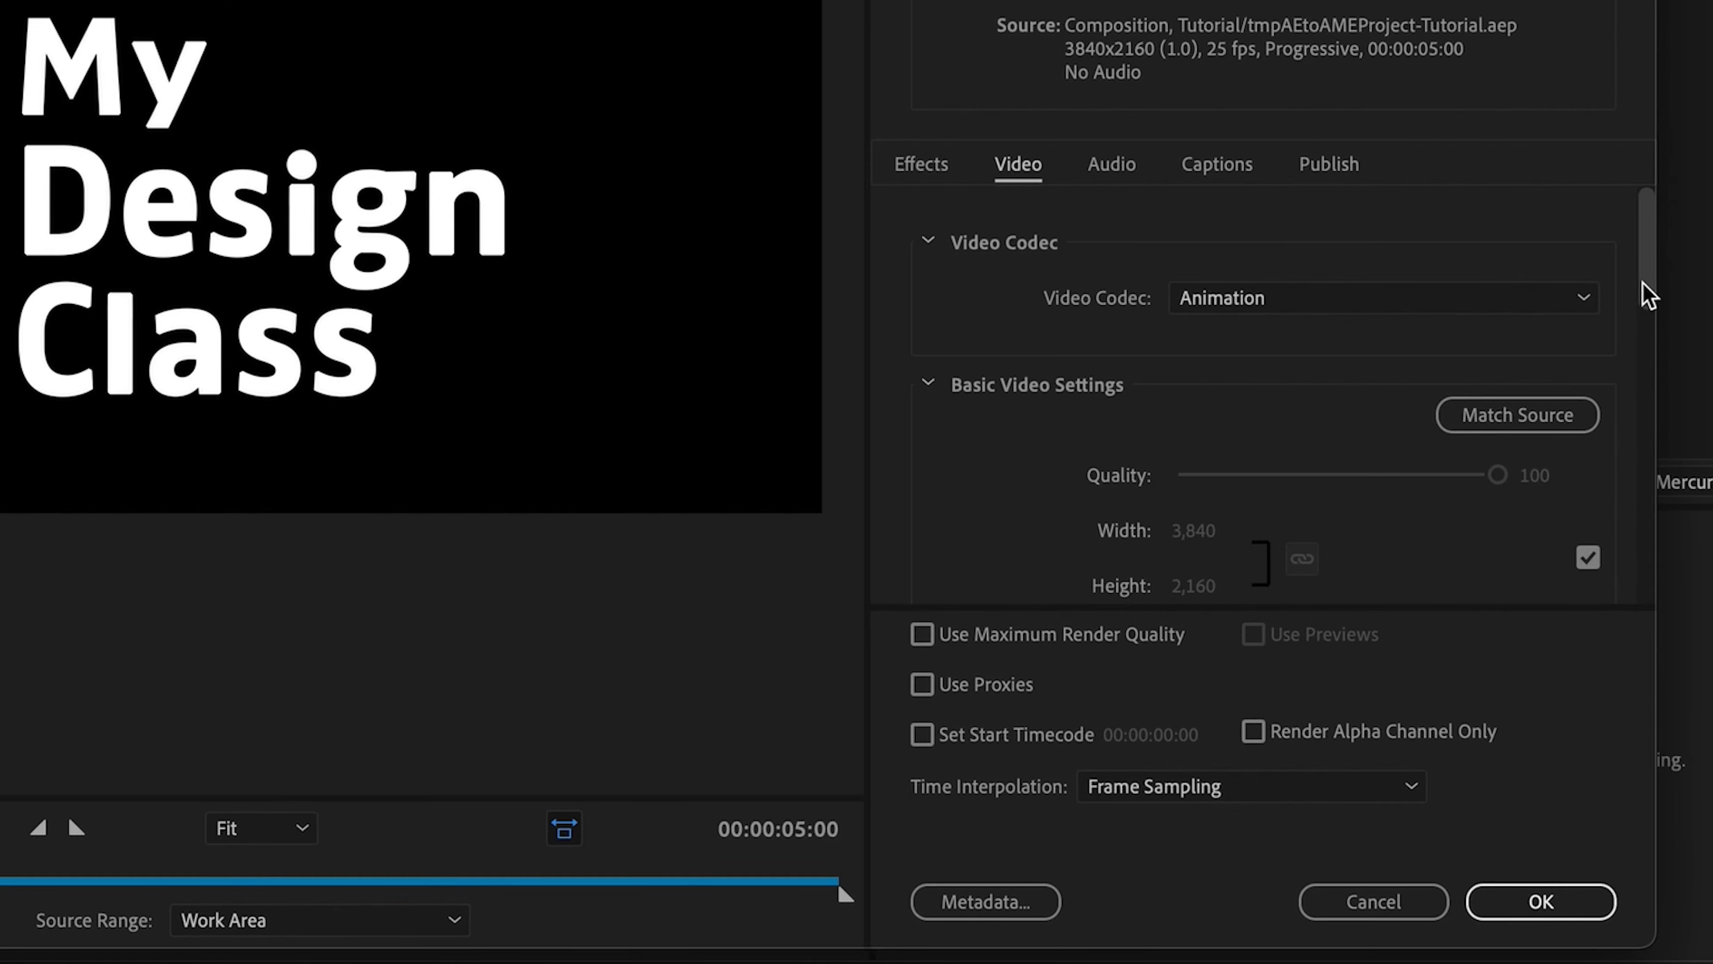
pyautogui.moveTo(1644, 298); pyautogui.dragTo(1646, 368)
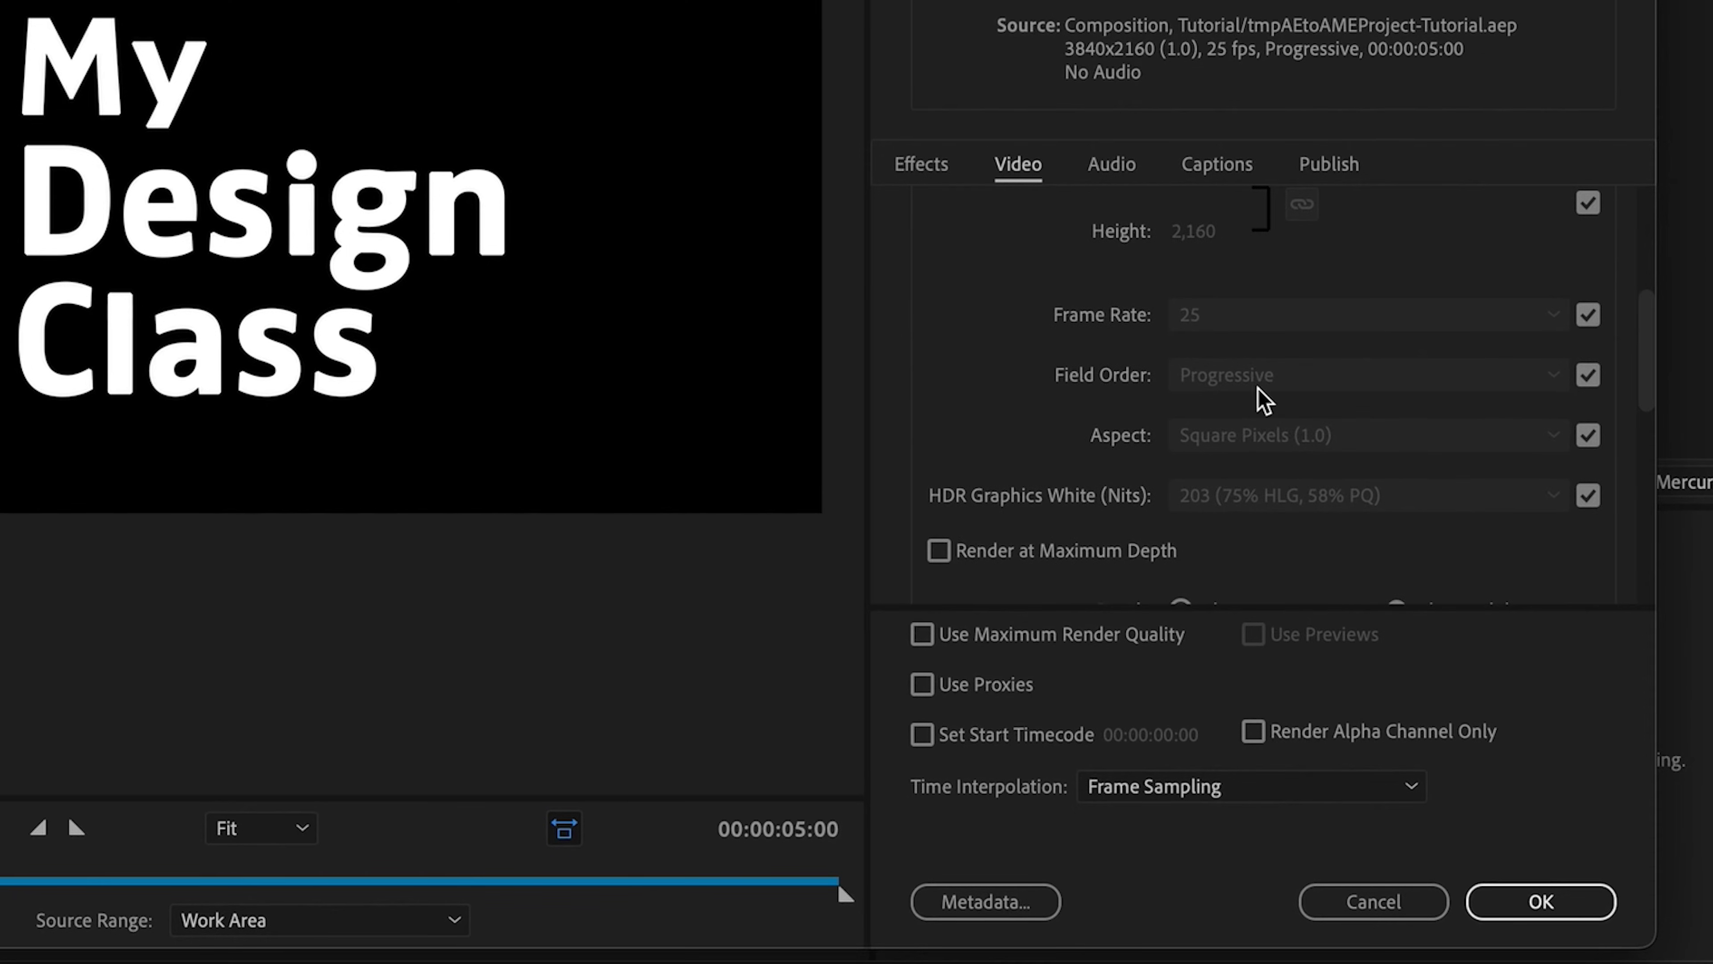
pyautogui.moveTo(1652, 355); pyautogui.dragTo(1652, 429)
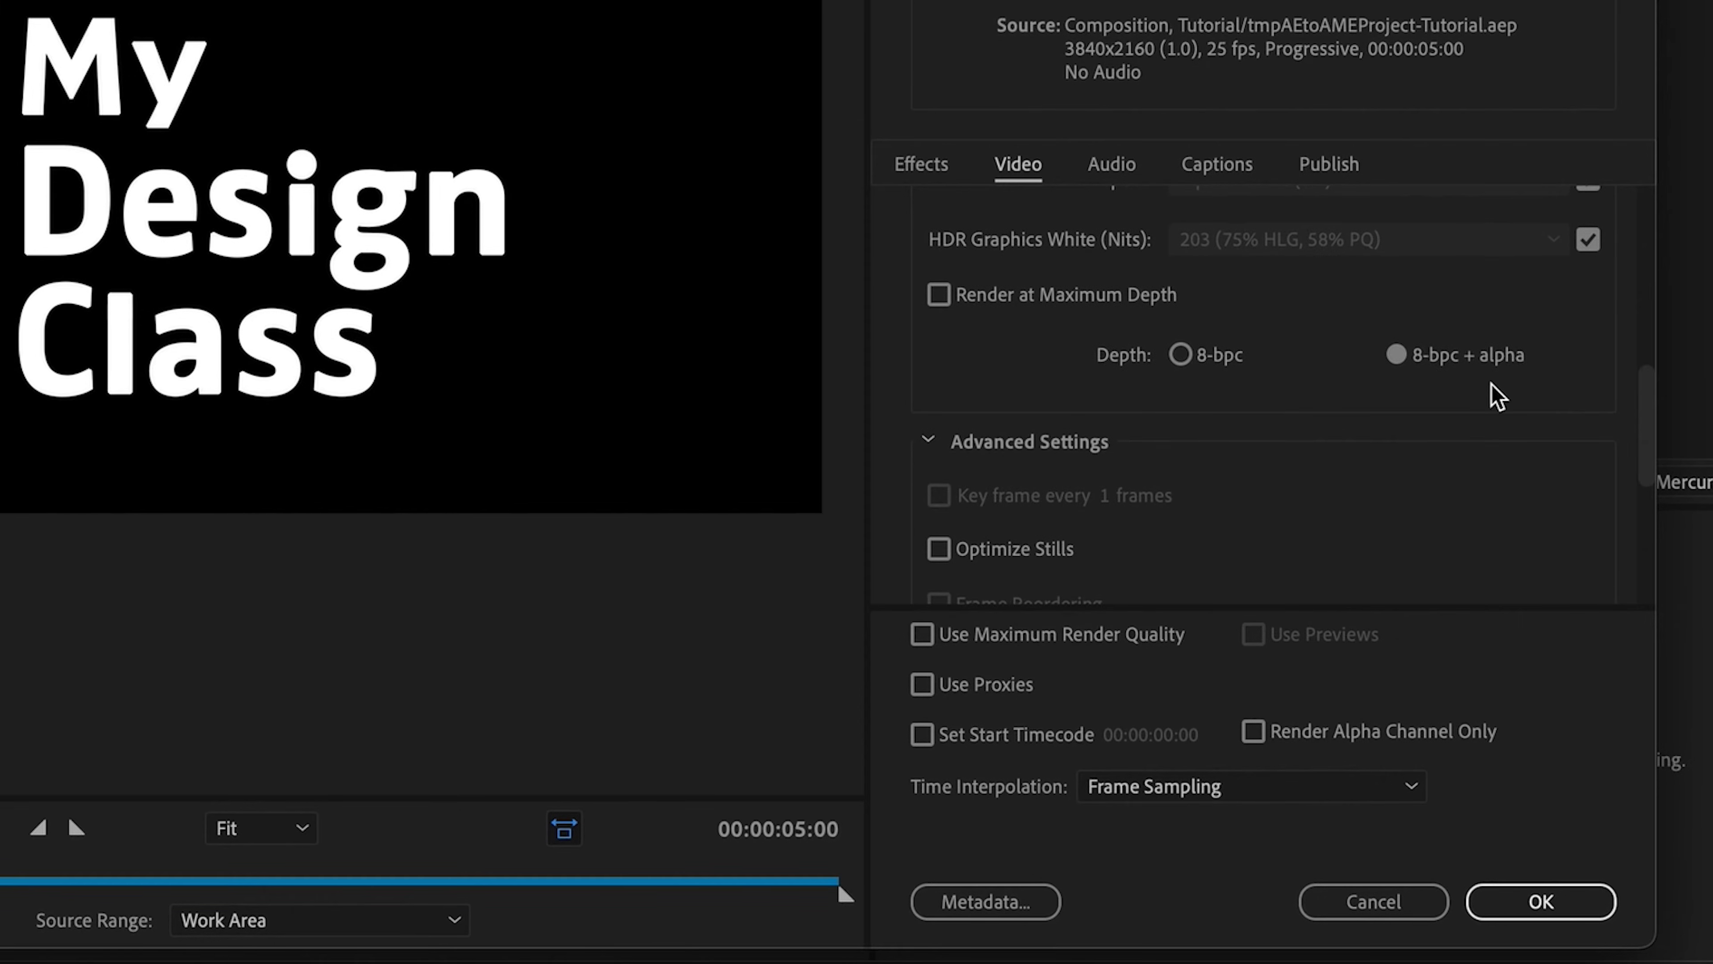
# Step: Enable maximum depth and maximum render quality at 8-bpc + alpha, leaving Render Alpha Channel Only off
pyautogui.click(1037, 309)
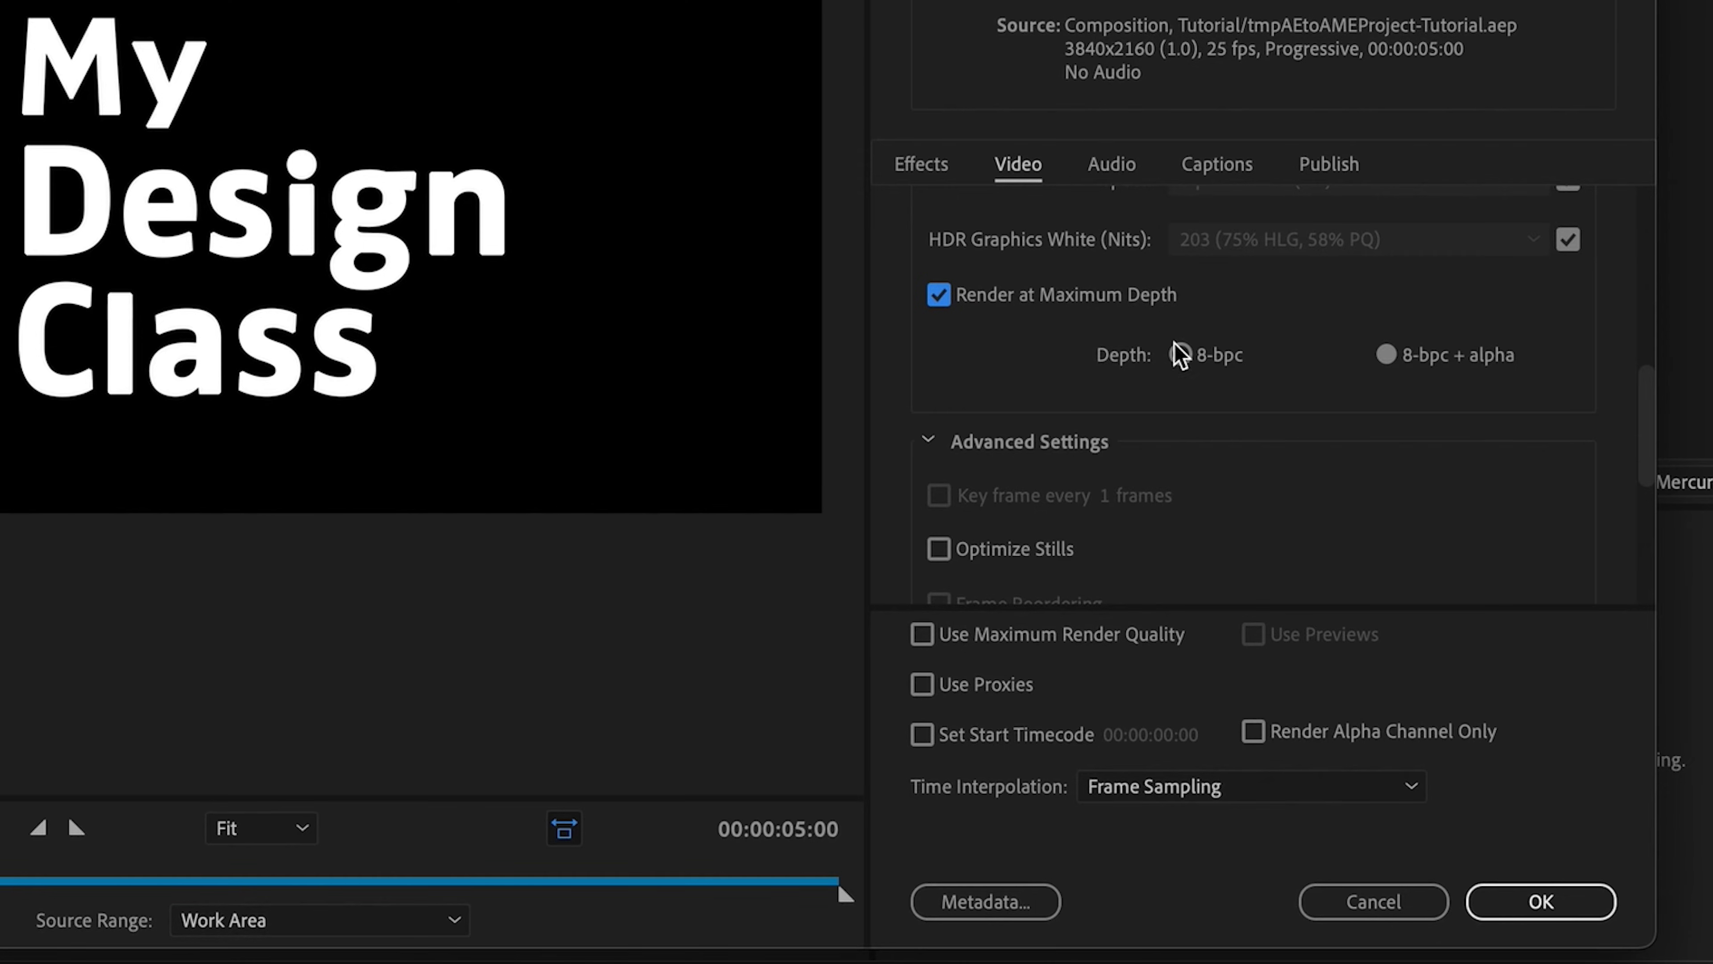
pyautogui.click(1177, 354)
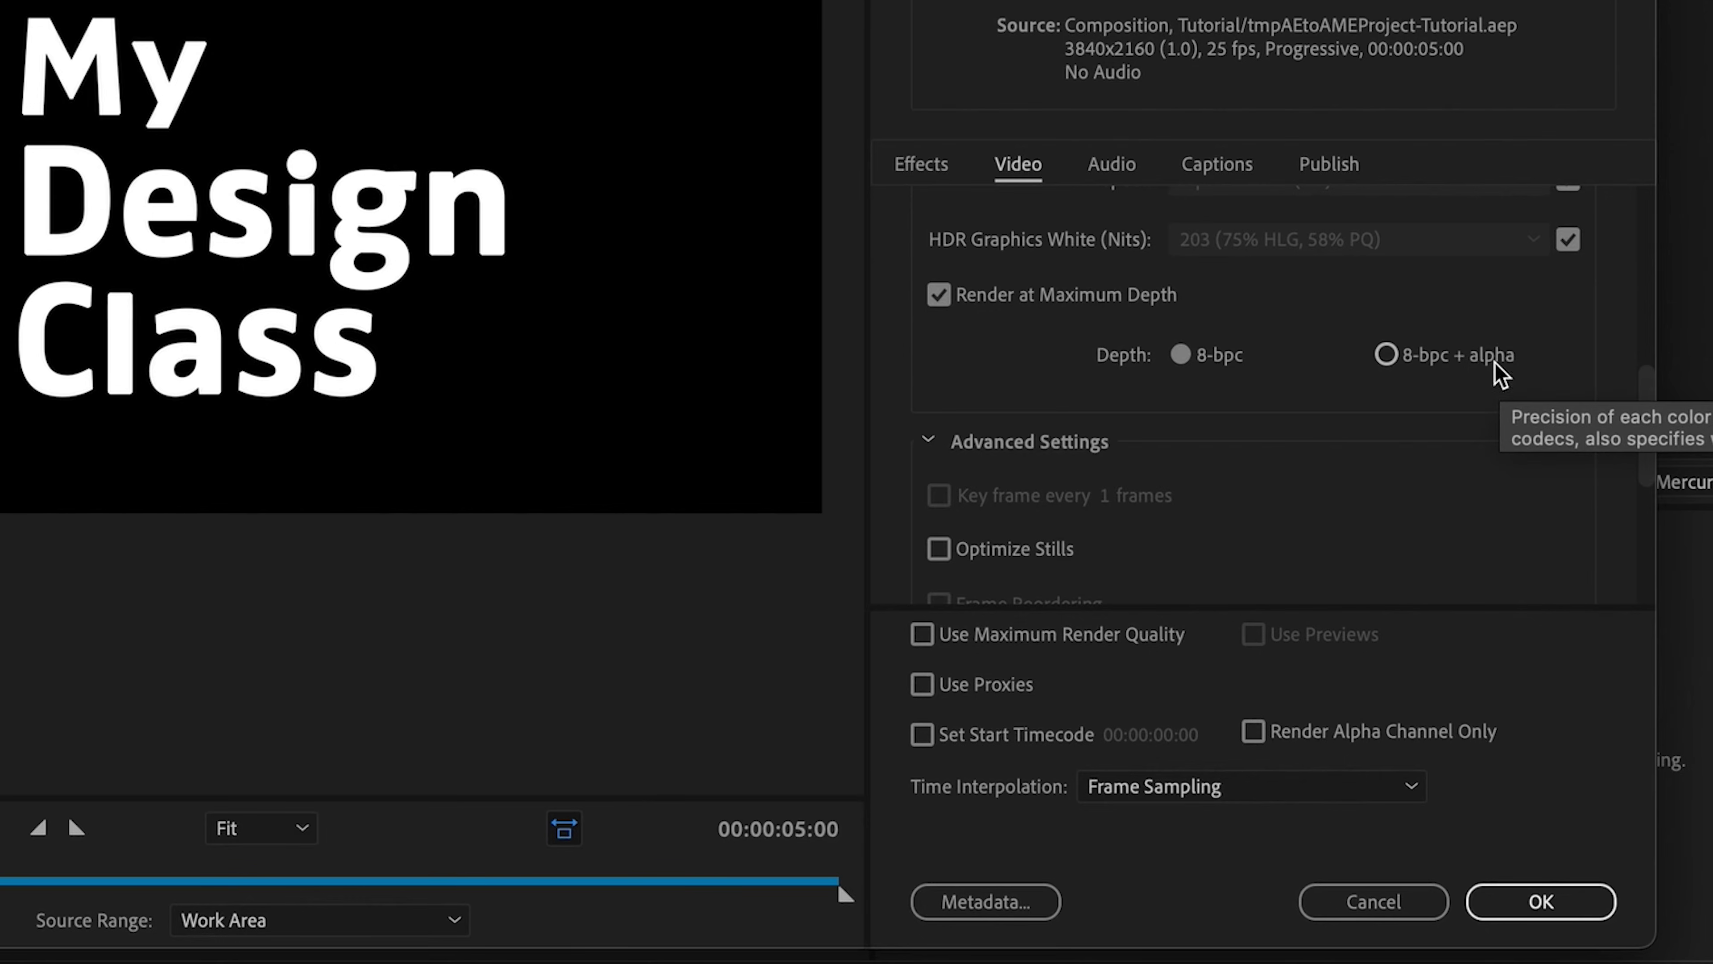
pyautogui.click(1474, 362)
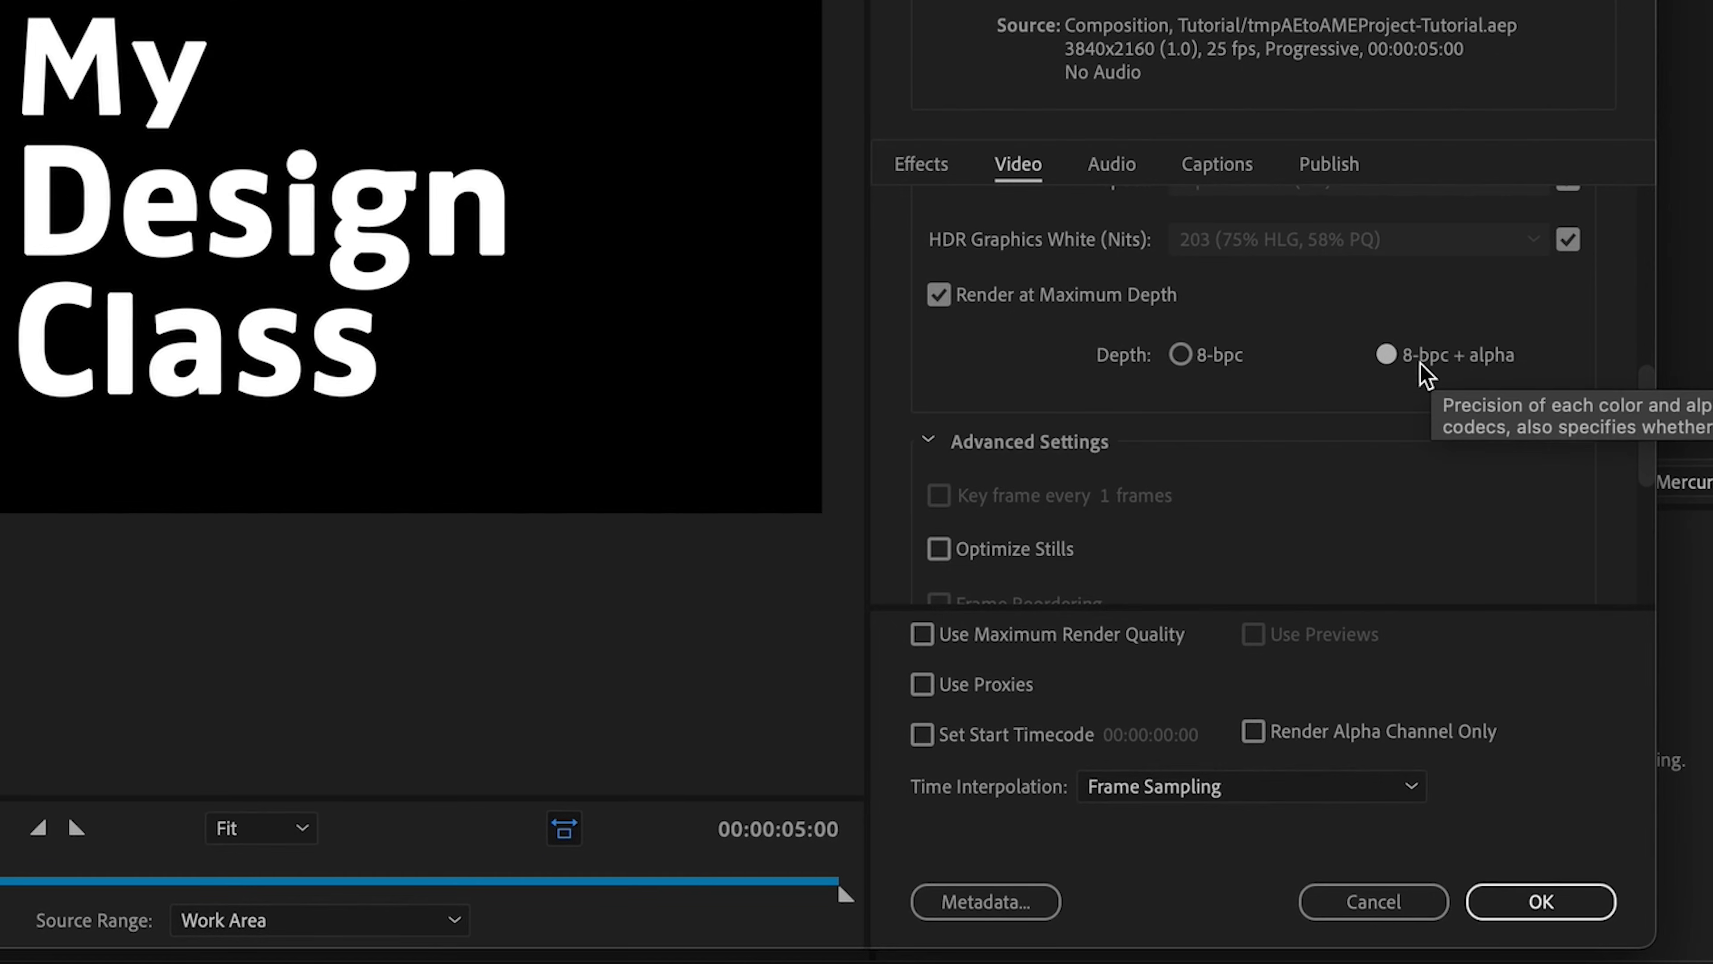
pyautogui.click(992, 641)
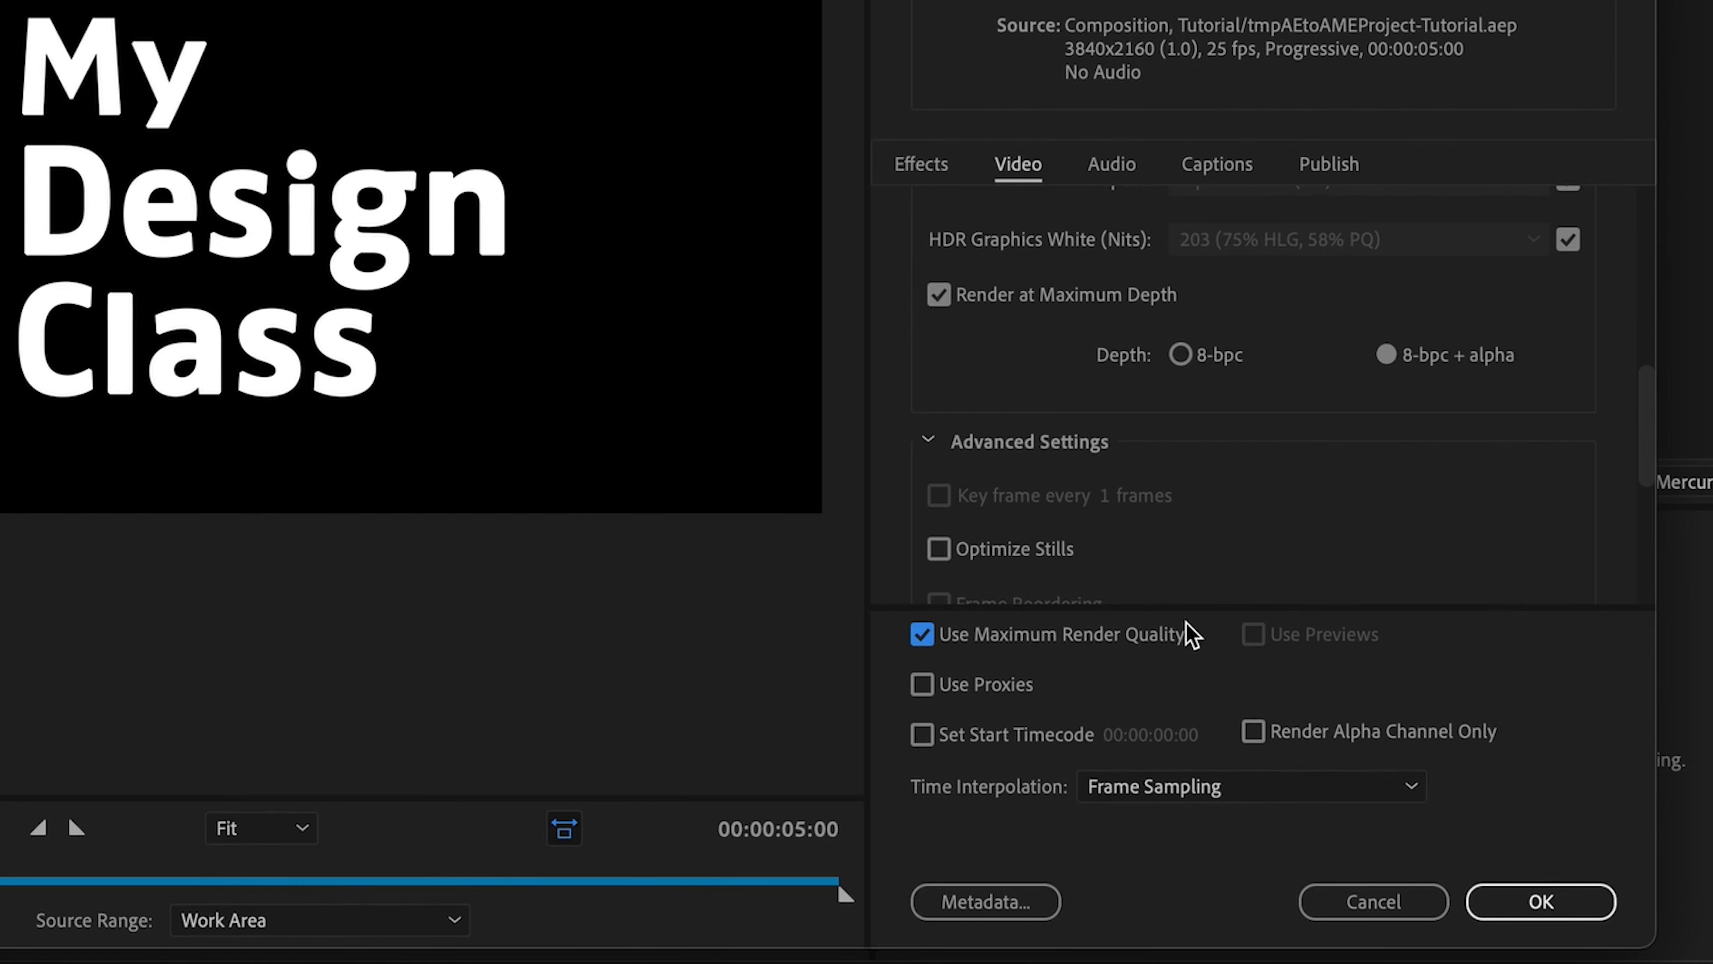
pyautogui.click(1257, 736)
pyautogui.click(1254, 734)
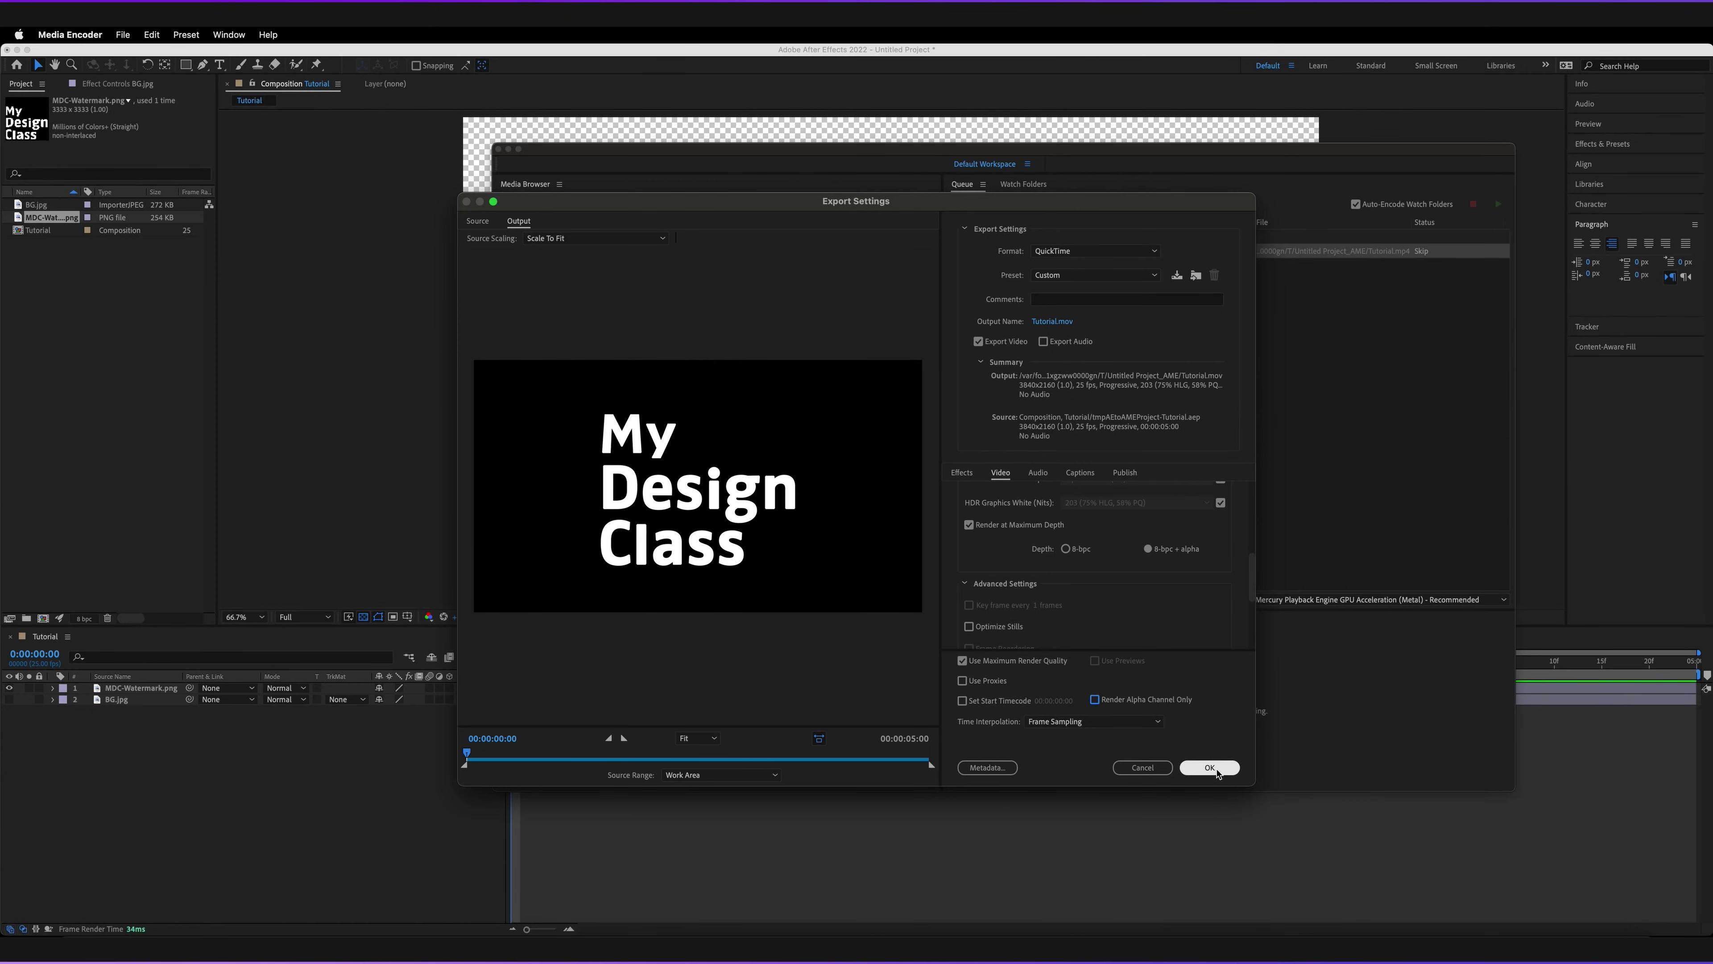
# Step: Confirm the export settings and start the queue to render Tutorial.mov
pyautogui.click(1214, 769)
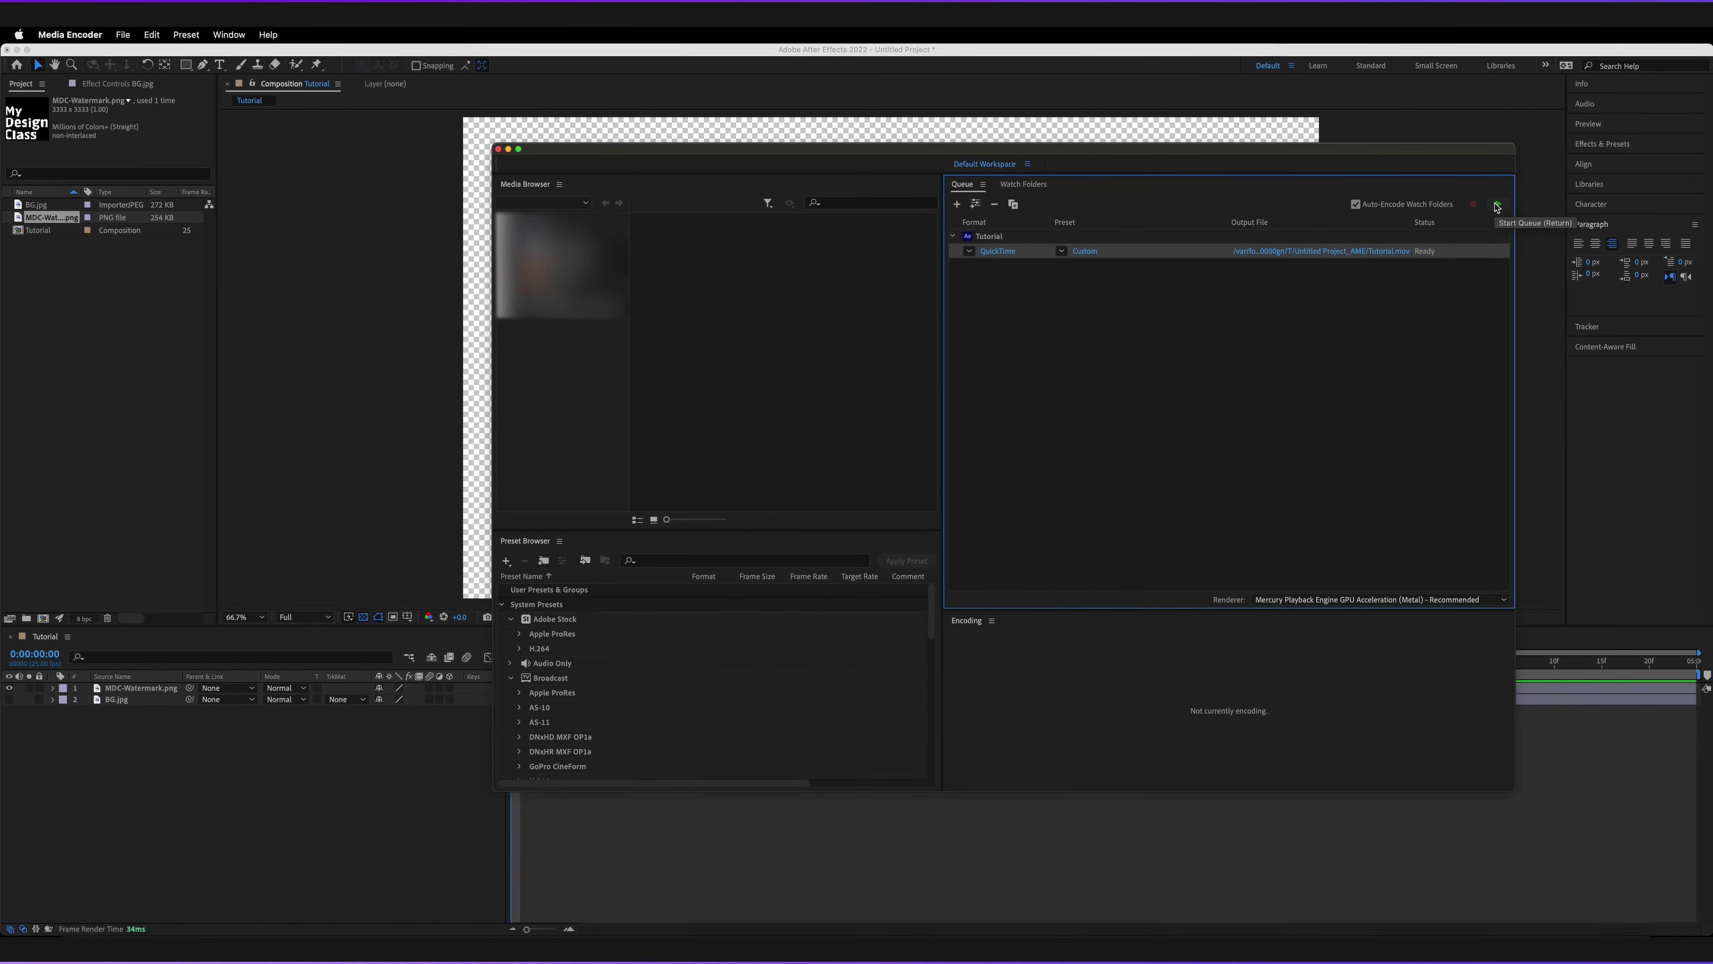
pyautogui.click(1497, 205)
# Step: Add Tutorial.mov as a layer, hiding MDC-Watermark.png and showing BG.jpg again
pyautogui.click(1152, 819)
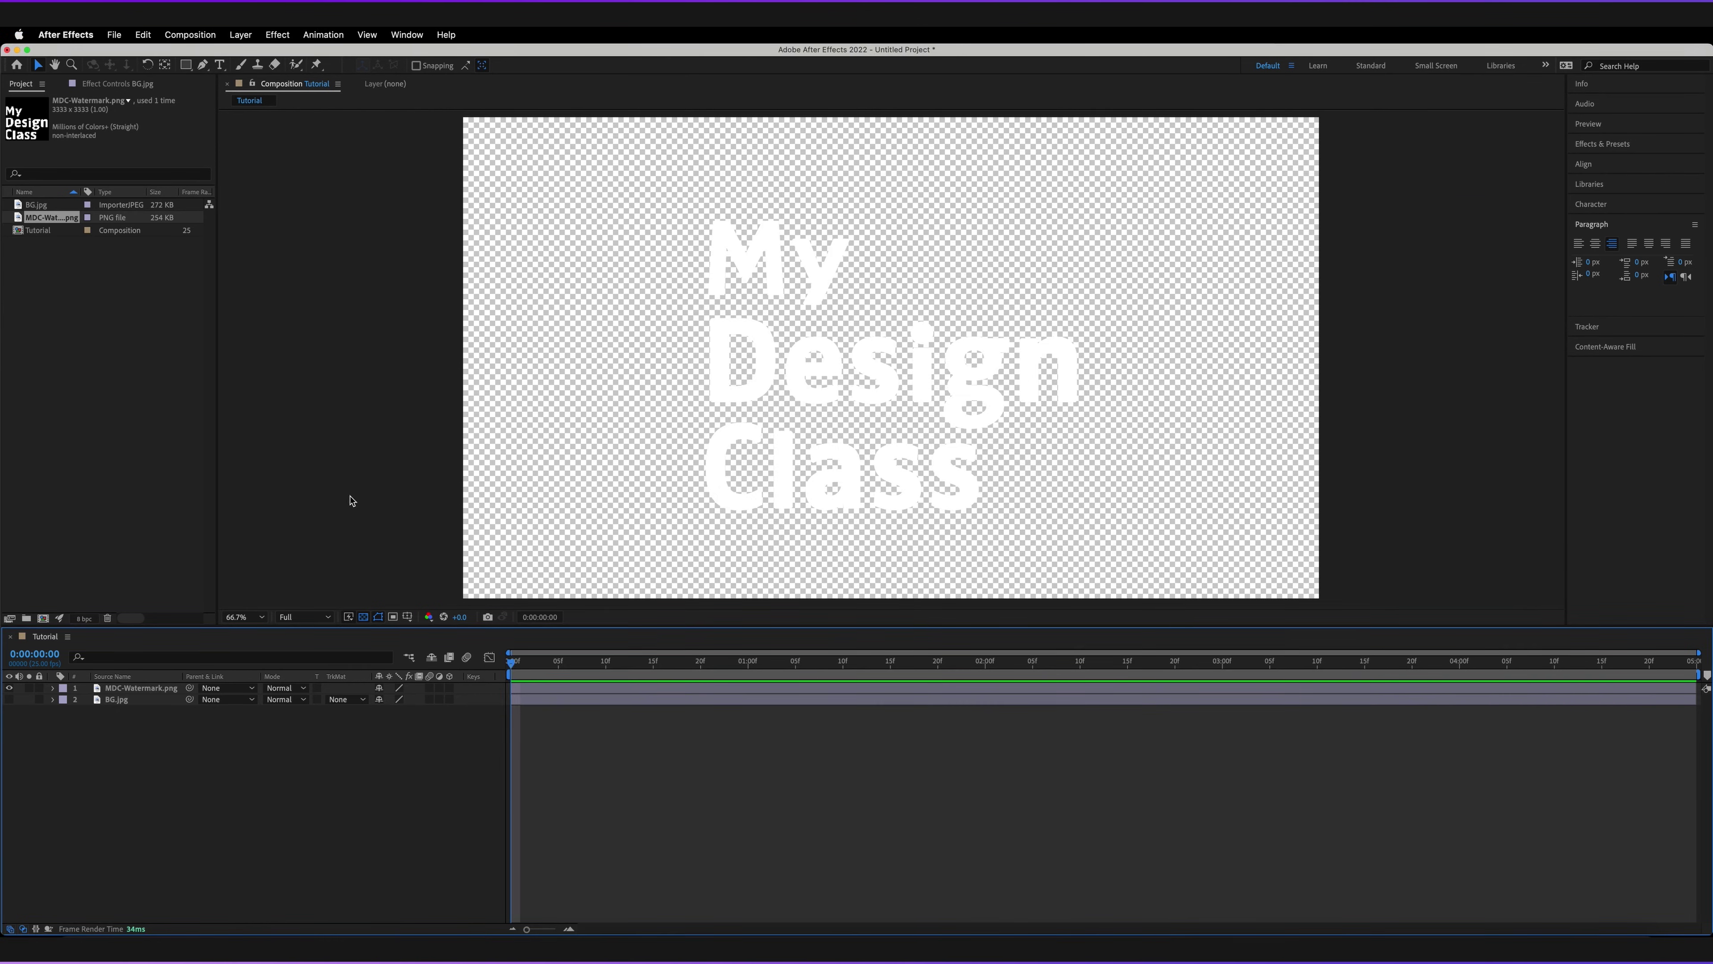
pyautogui.click(96, 397)
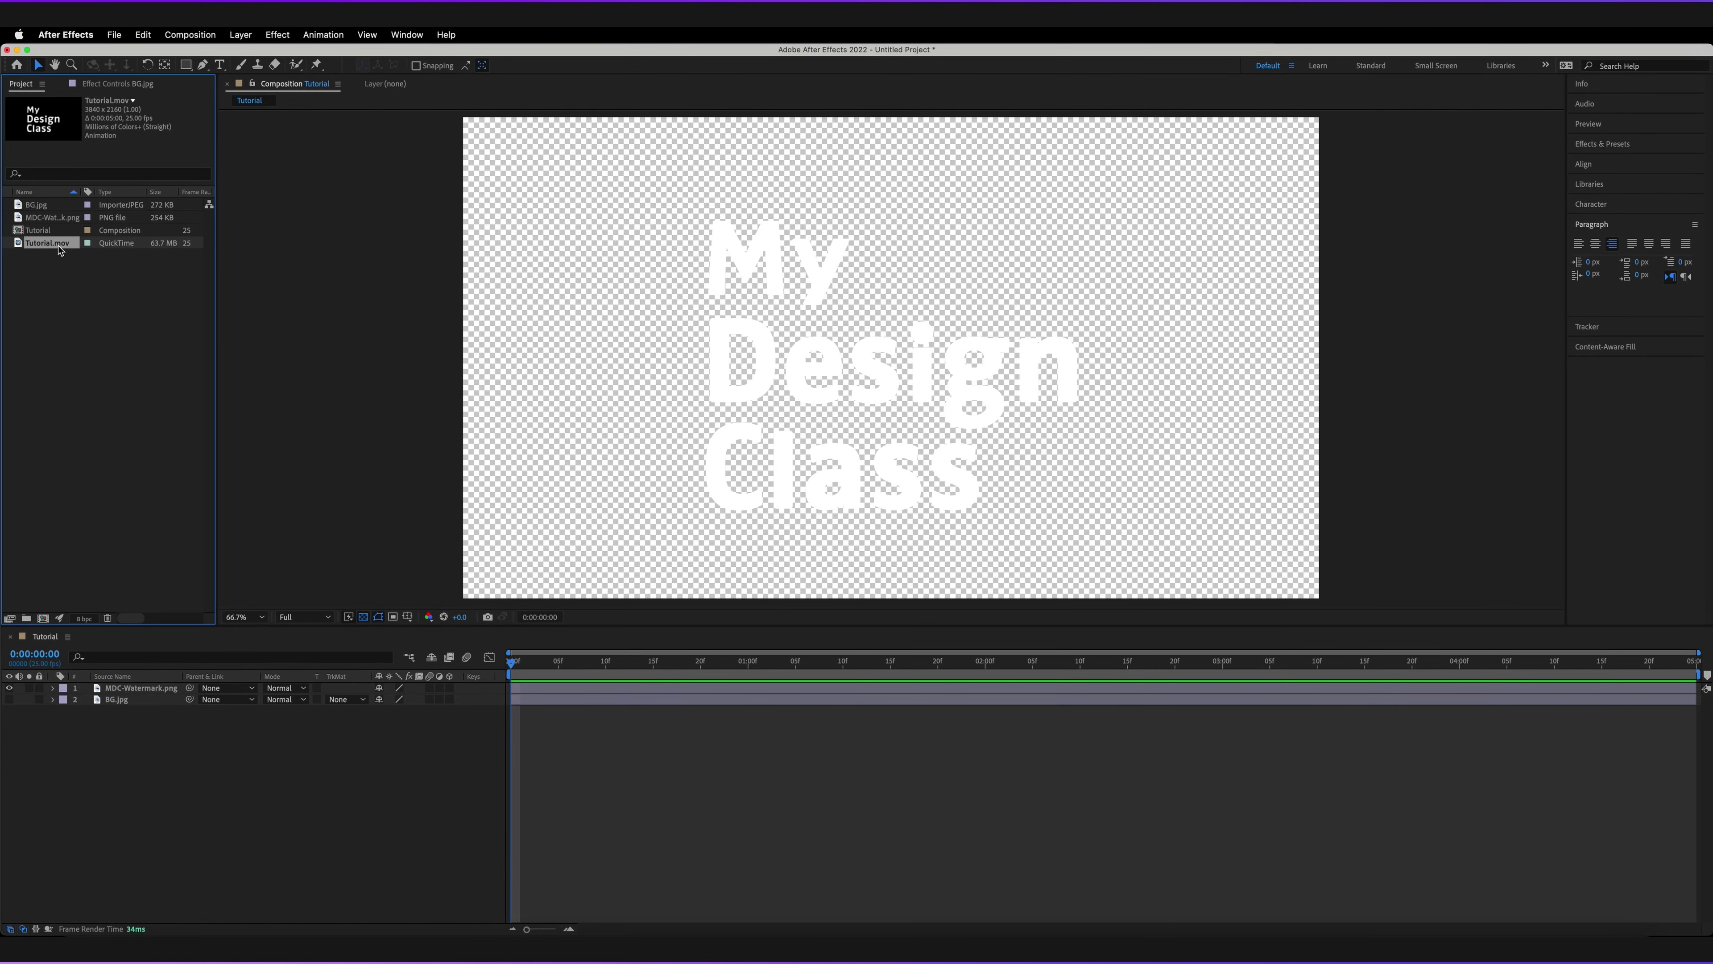
pyautogui.moveTo(53, 249); pyautogui.dragTo(193, 688)
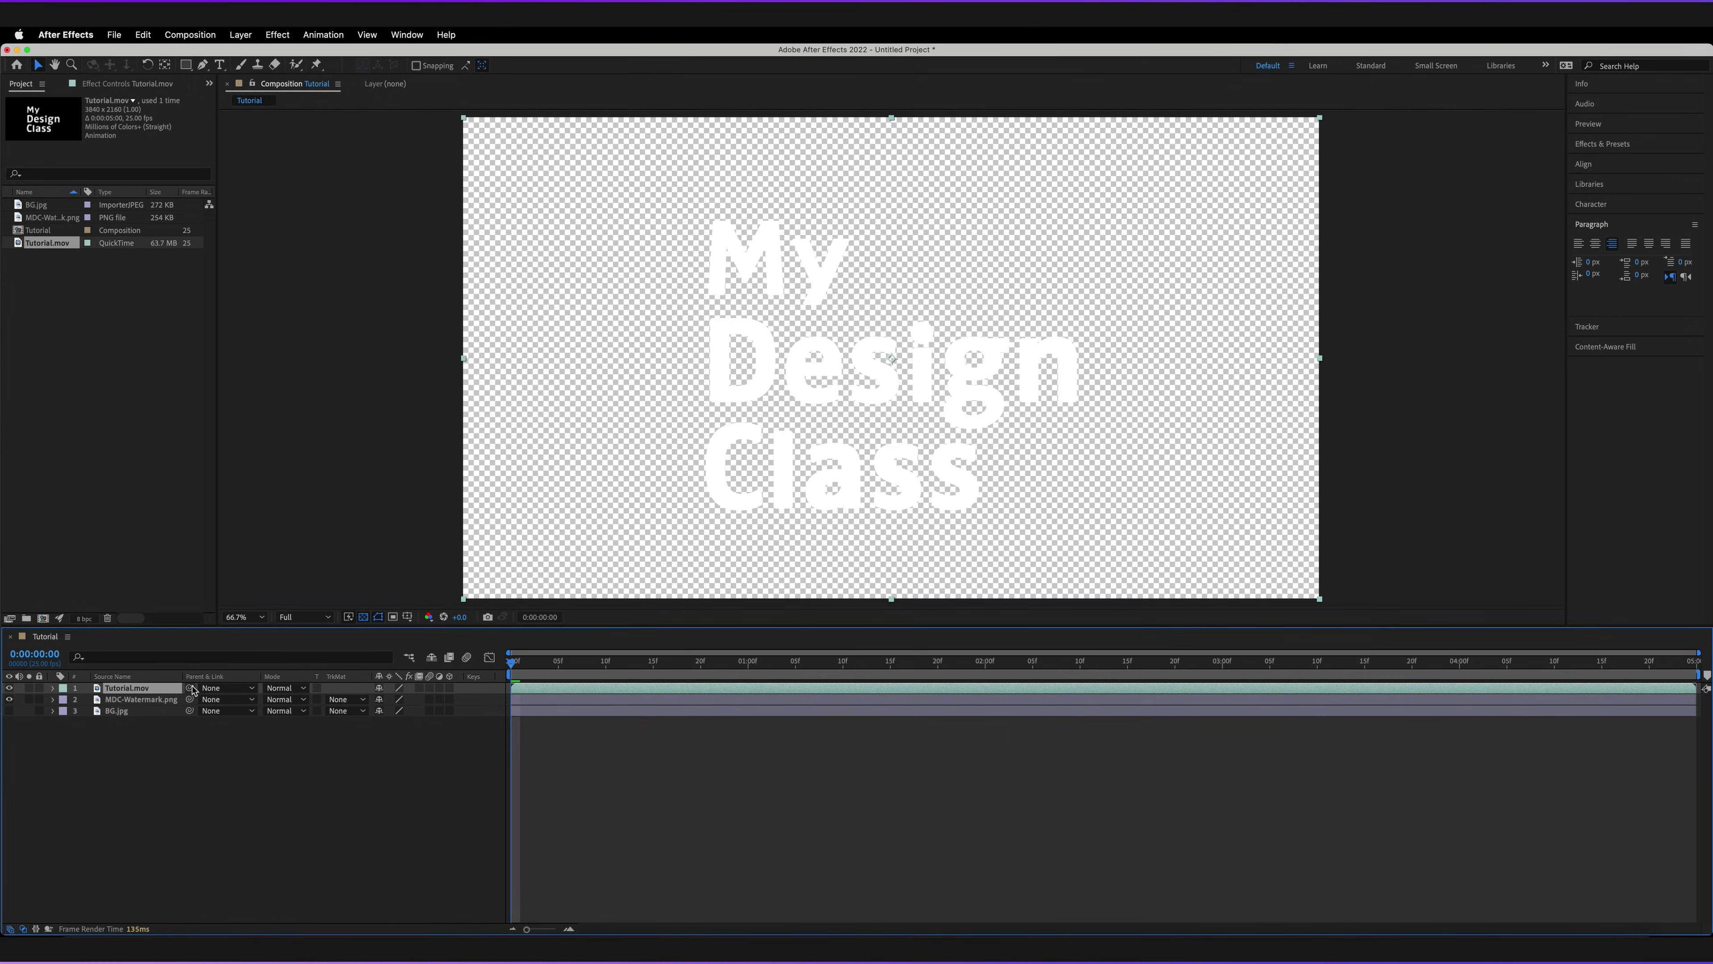
pyautogui.click(8, 700)
pyautogui.click(9, 713)
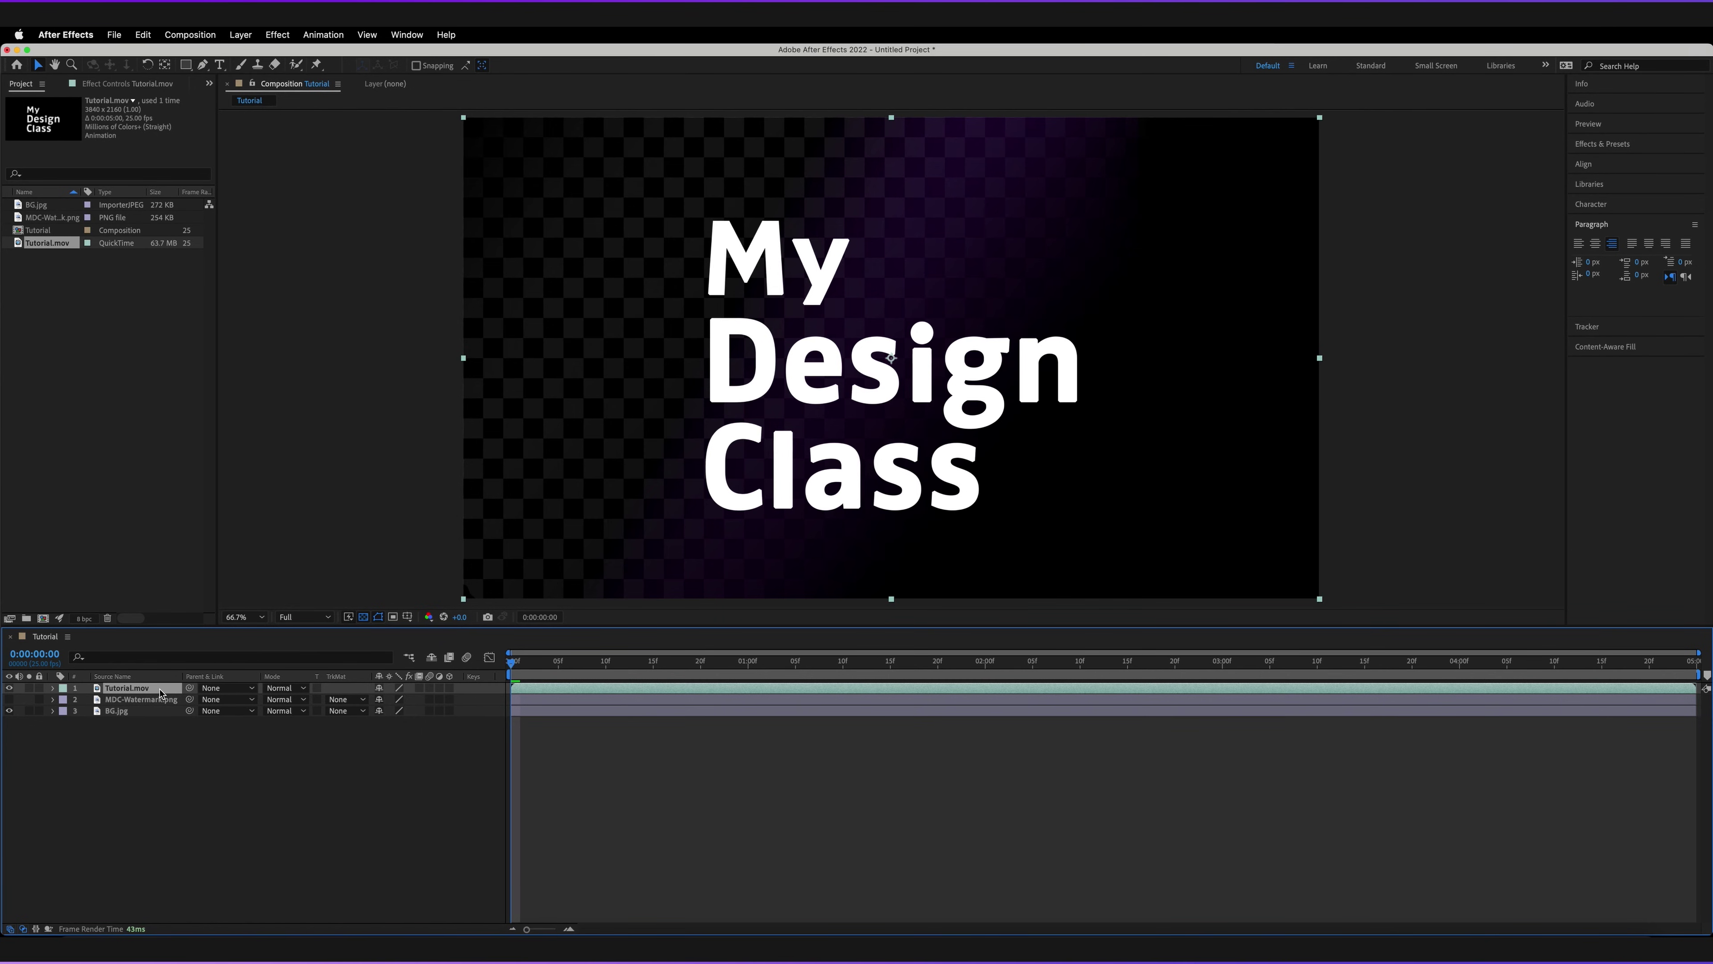
# Step: Shift the Tutorial.mov logo slightly right by raising its X position
pyautogui.press('p')
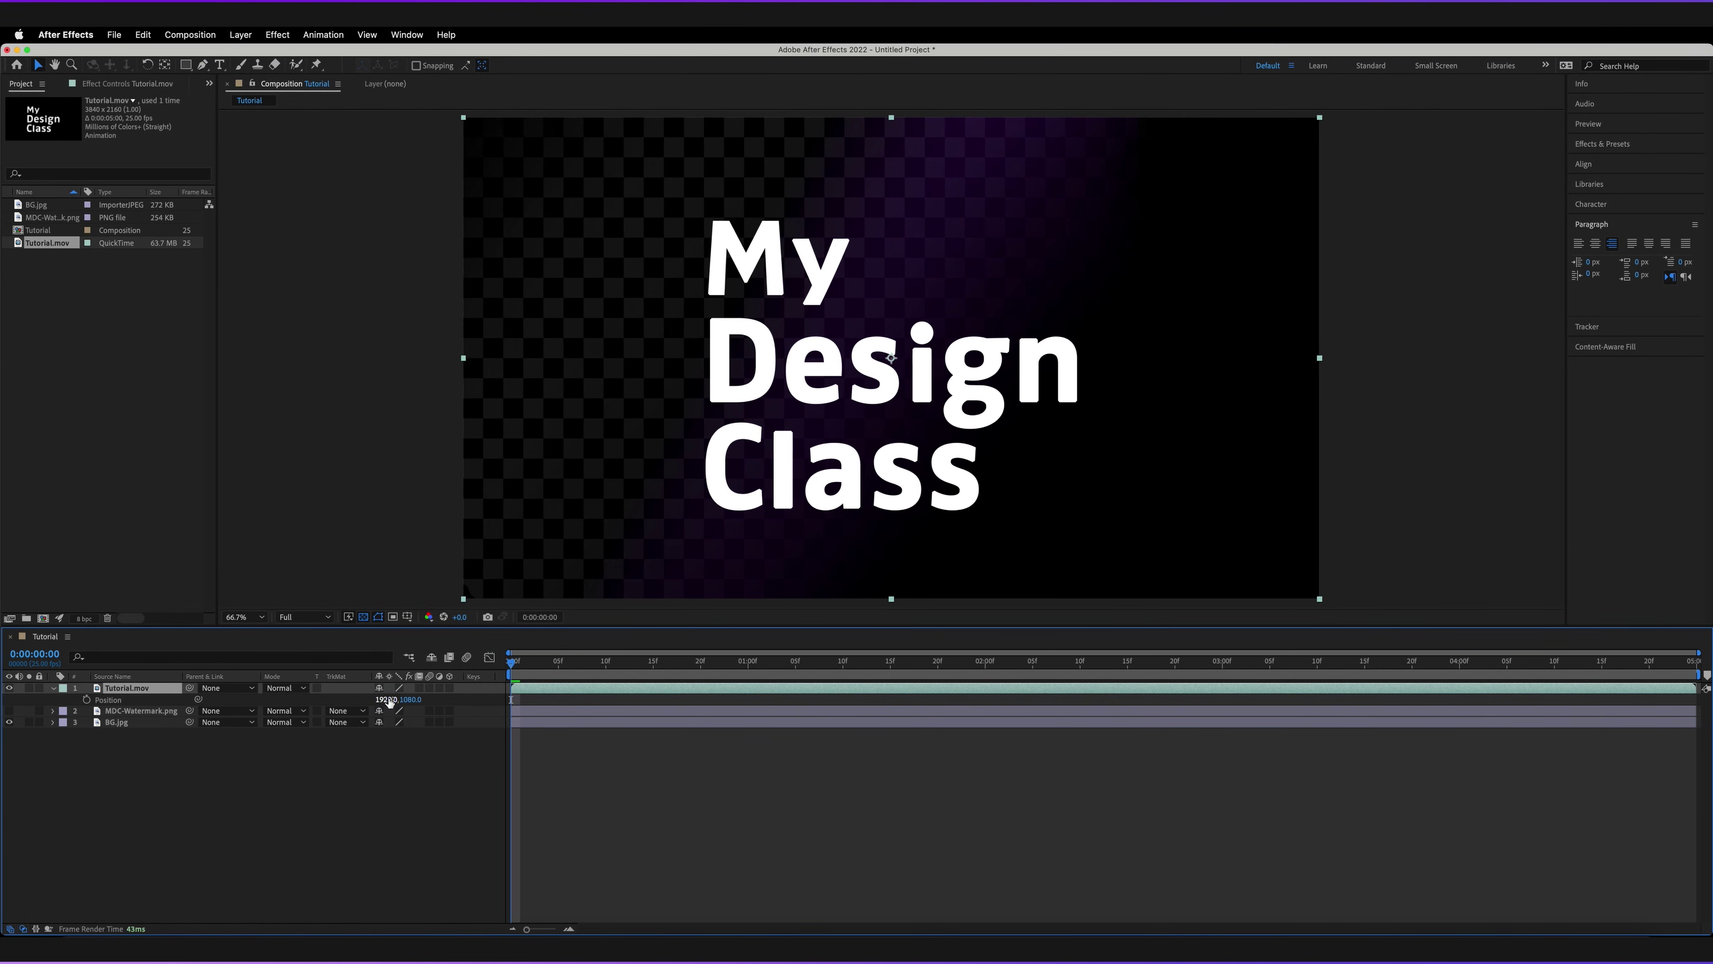
pyautogui.moveTo(394, 700); pyautogui.dragTo(599, 696)
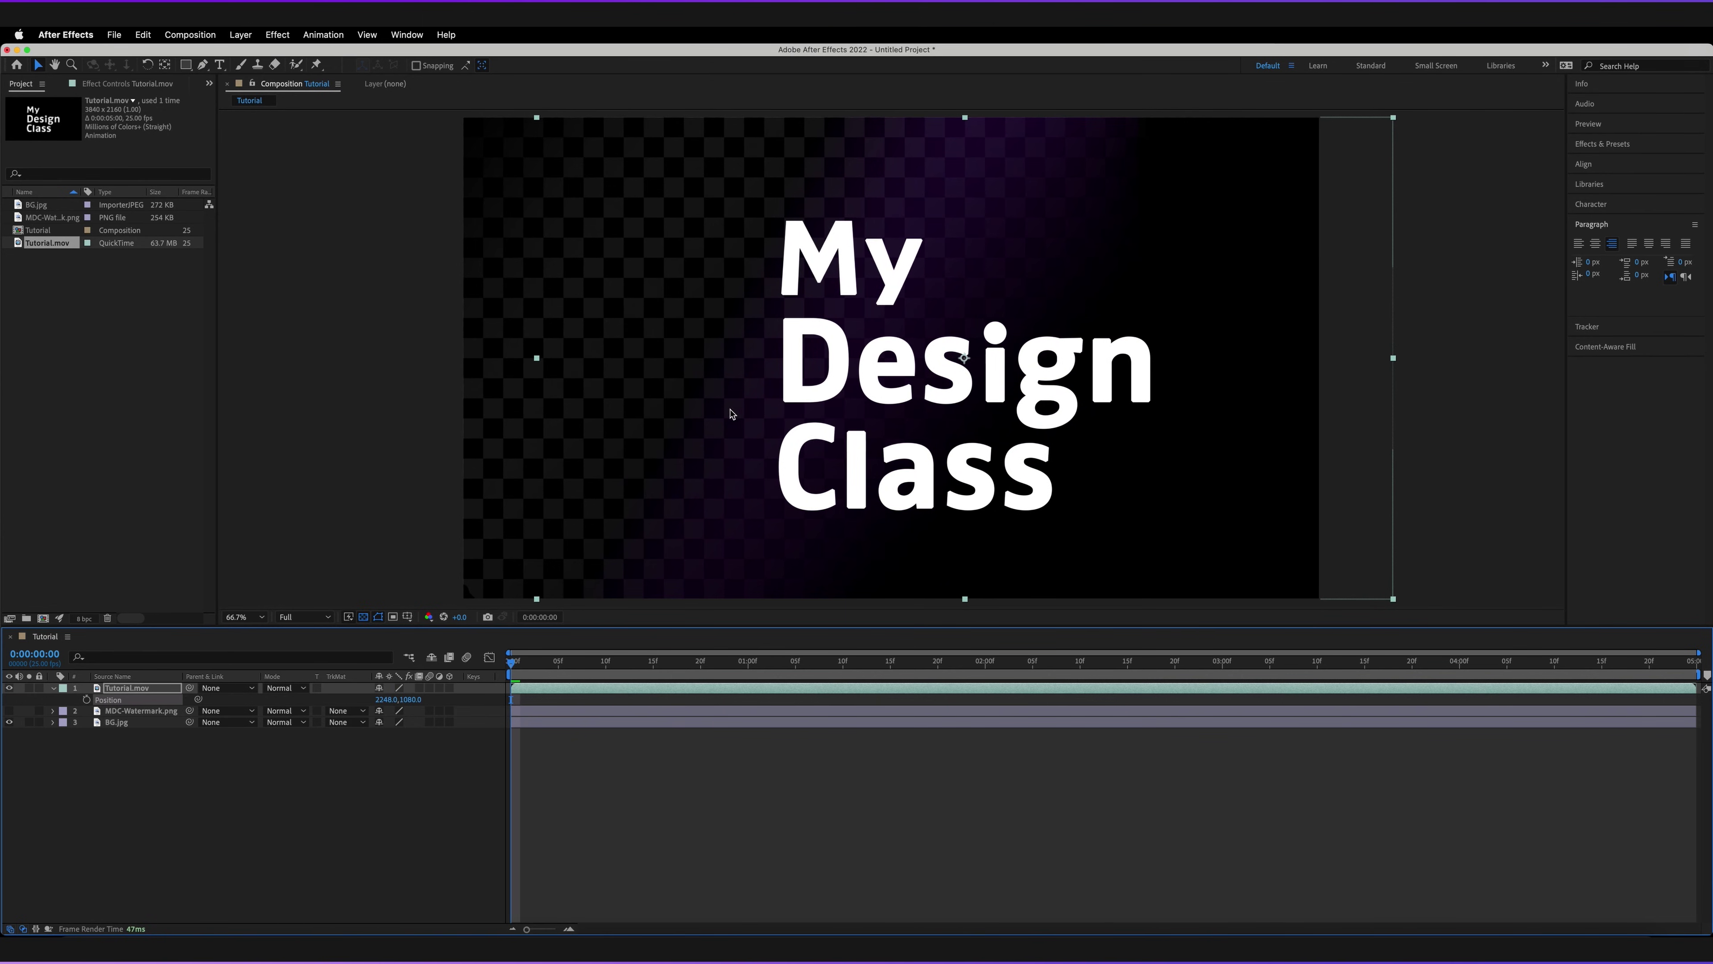
pyautogui.moveTo(945, 270)
pyautogui.mouseDown()
pyautogui.moveTo(719, 270)
pyautogui.moveTo(847, 270)
pyautogui.moveTo(877, 196)
pyautogui.moveTo(927, 267)
pyautogui.mouseUp()
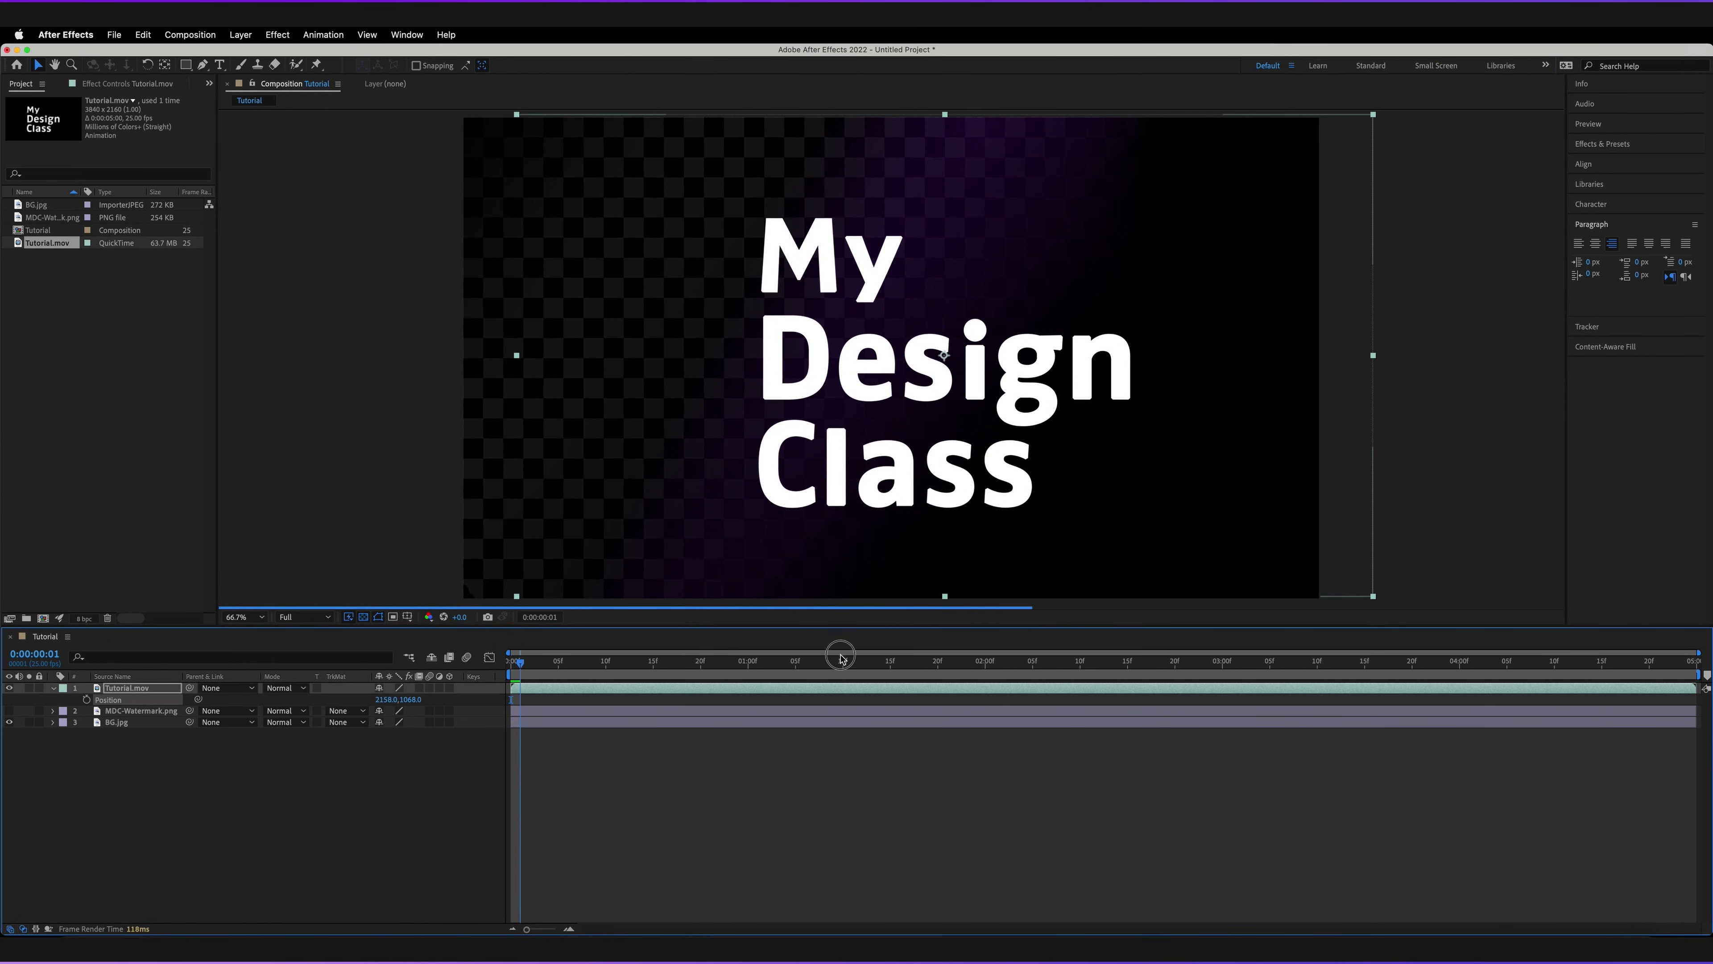